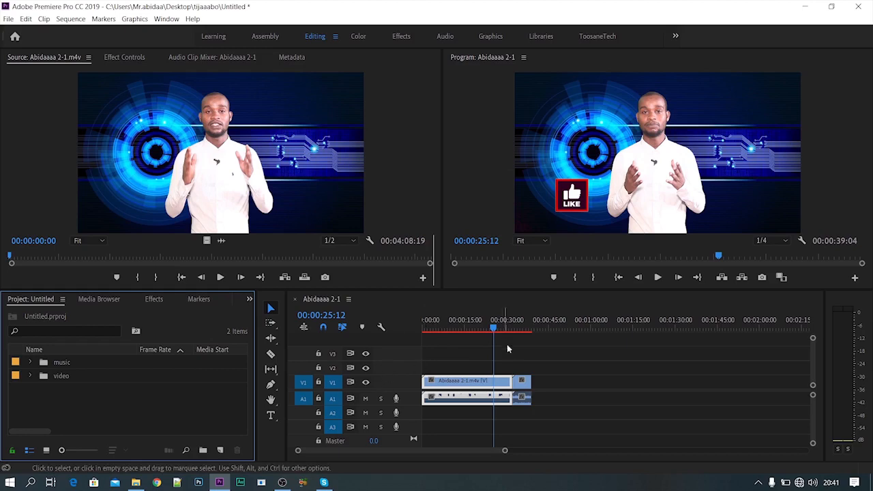
- Lock audio track A1, play back part of the sequence, and unlock the track again
left_click(465, 401)
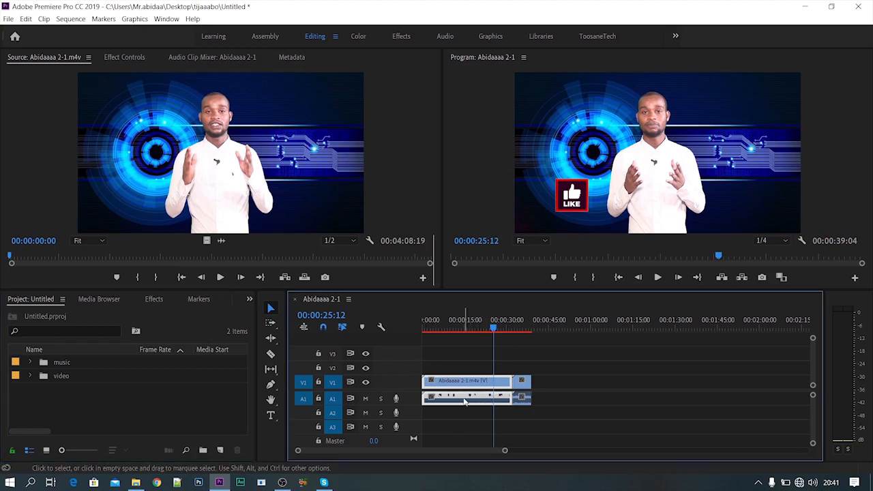
left_click(332, 399)
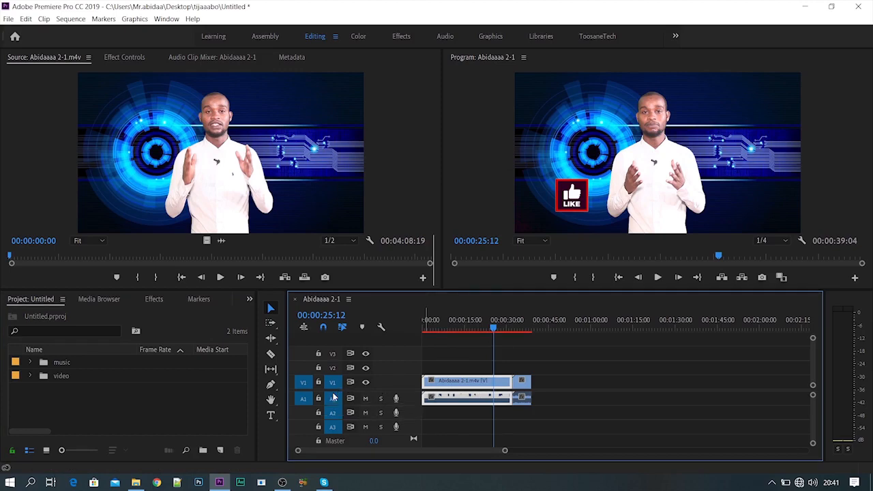
left_click(318, 398)
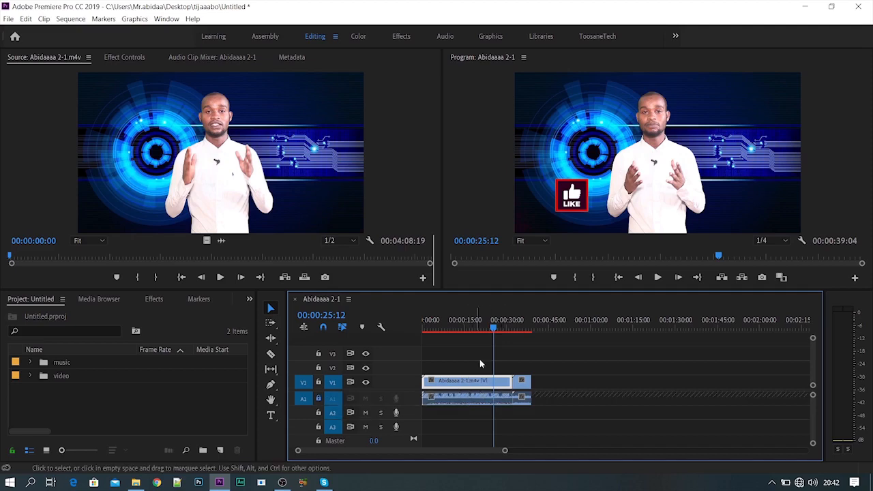
left_click(657, 278)
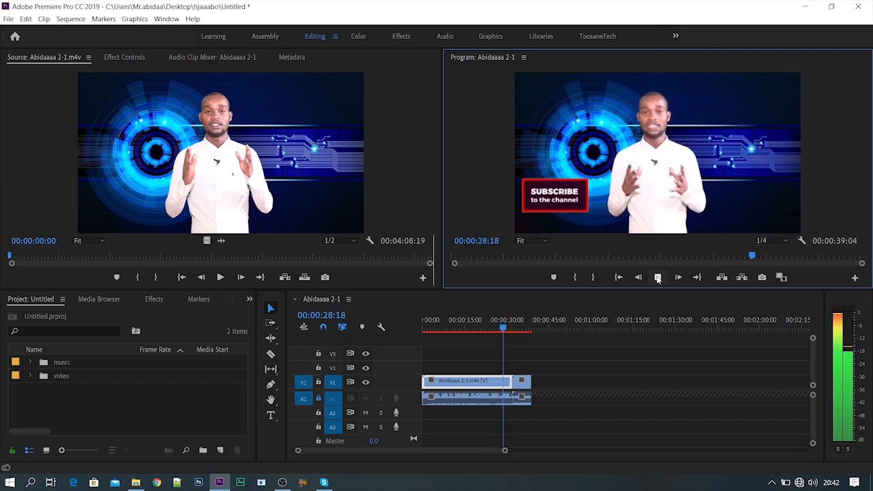
left_click(658, 278)
left_click_drag(506, 328, 427, 329)
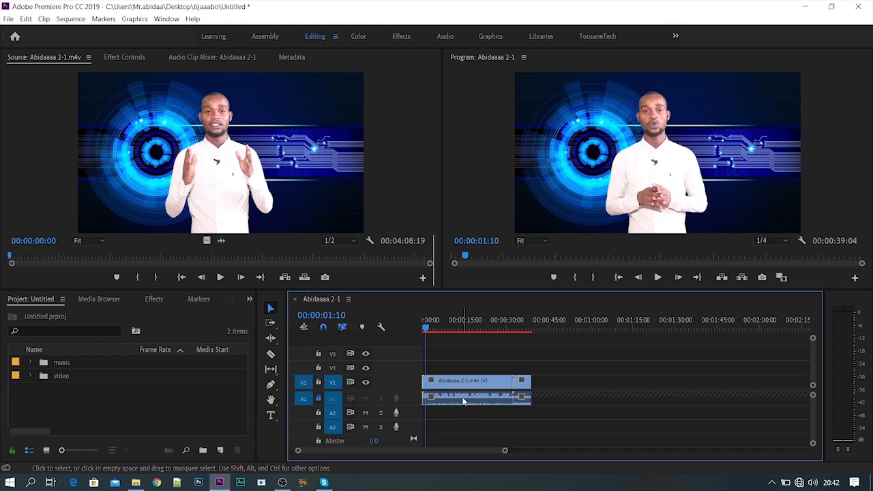
left_click(317, 399)
- Mute audio track A1 during playback, unmute it, and return the playhead to the start of the sequence
left_click(366, 399)
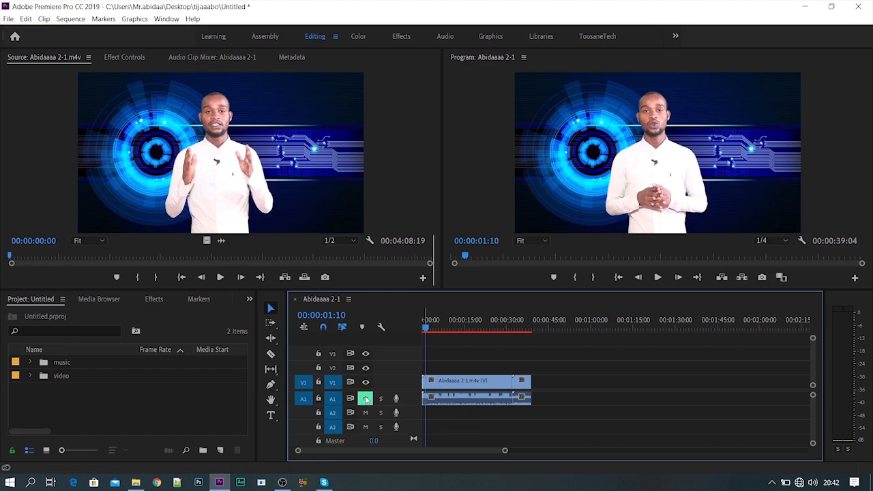
left_click(655, 280)
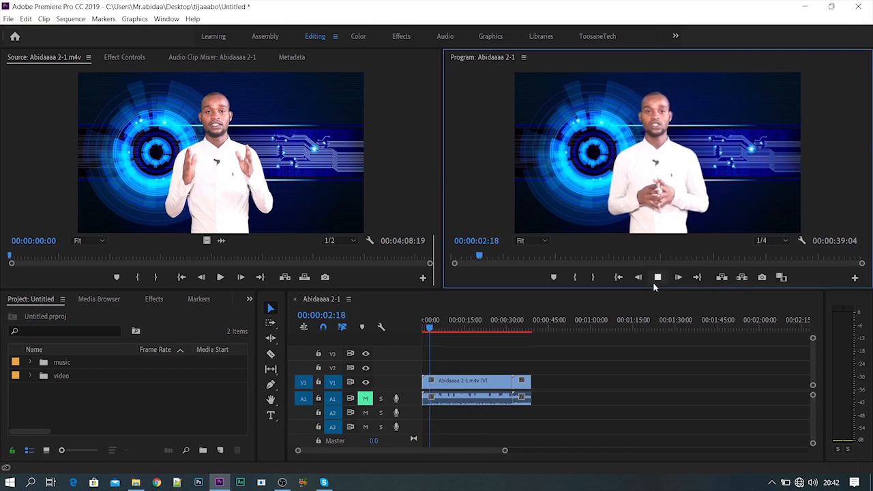
left_click(366, 399)
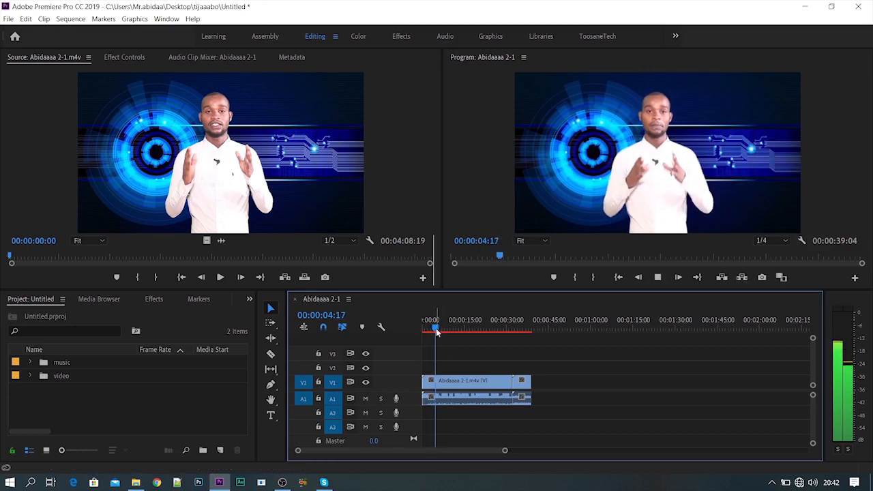
left_click(433, 330)
left_click_drag(432, 326, 418, 337)
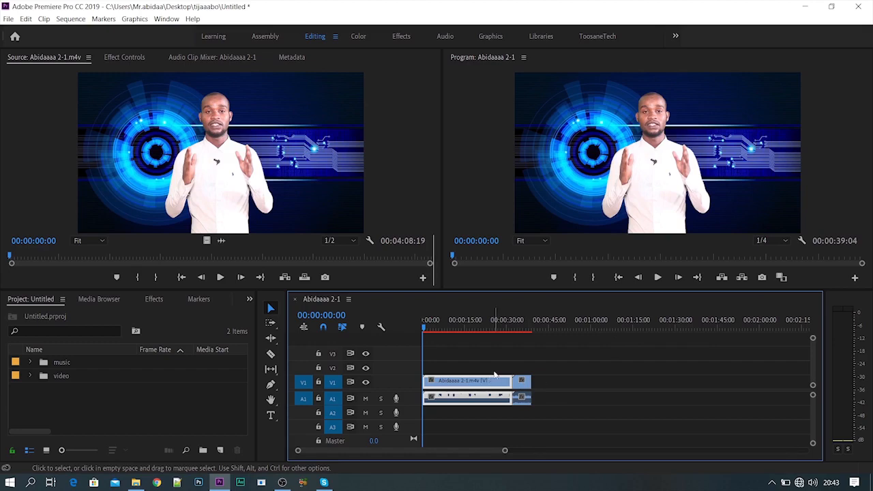
- Play back the cut between the two clips, and return the playhead to the sequence start
key("minus")
key("minus")
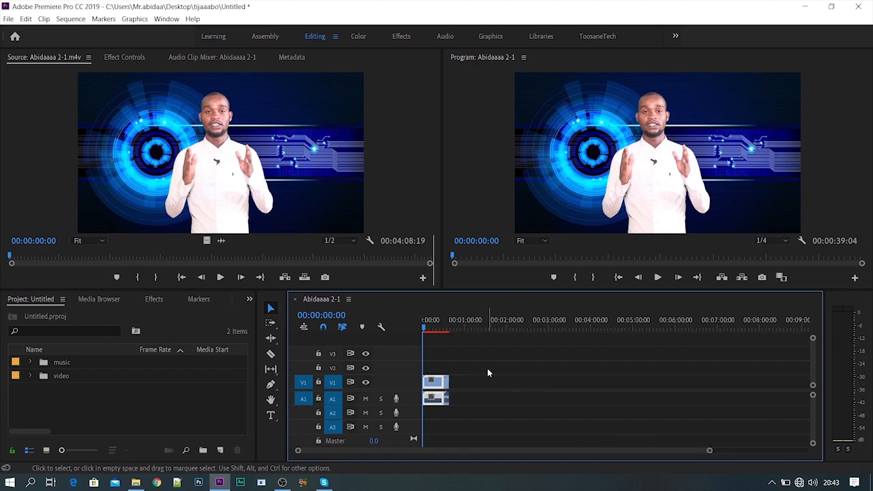
key("equal")
key("equal")
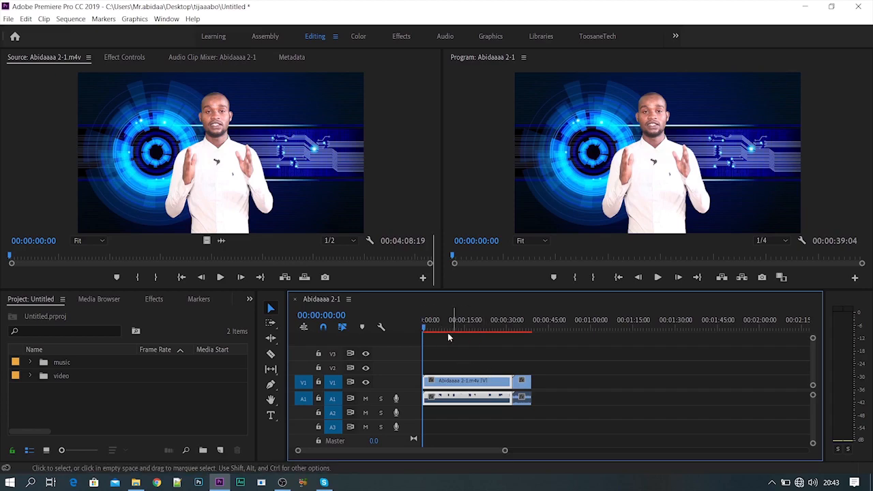
left_click_drag(427, 326, 507, 335)
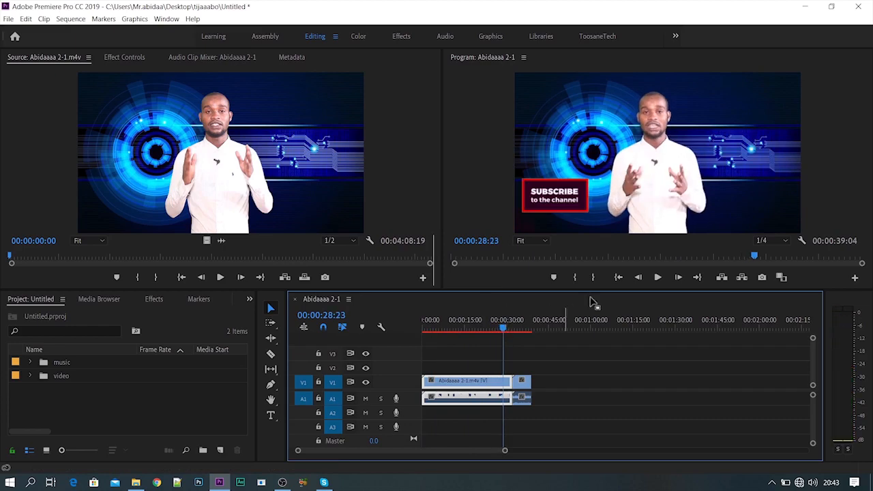
left_click(659, 278)
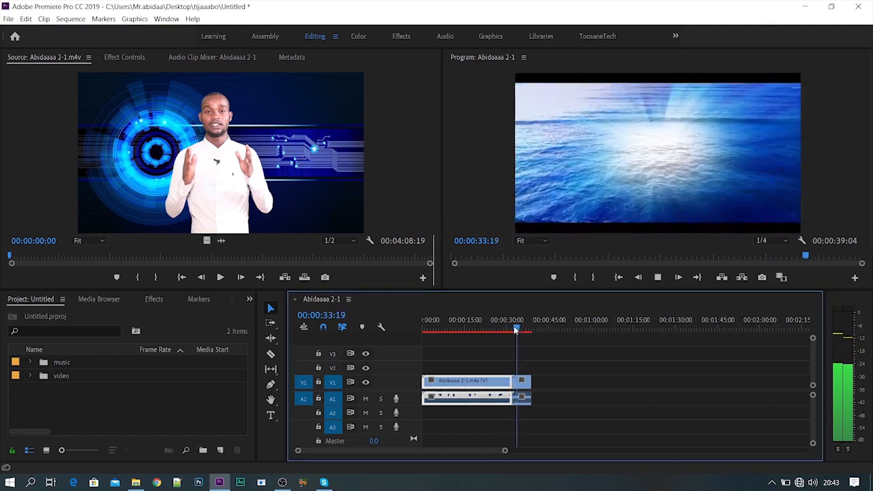
left_click_drag(519, 330, 510, 329)
key("Home")
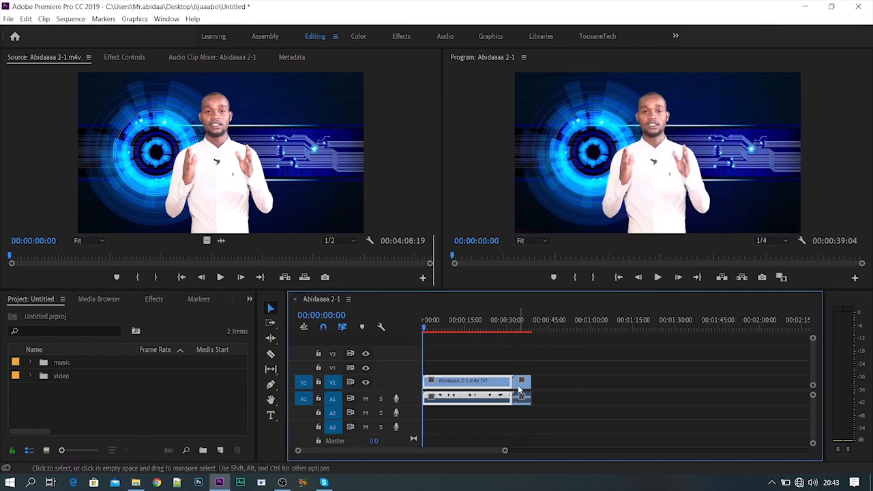
- Open the effects library and expand the Dissolve group under Video Transitions
left_click(156, 302)
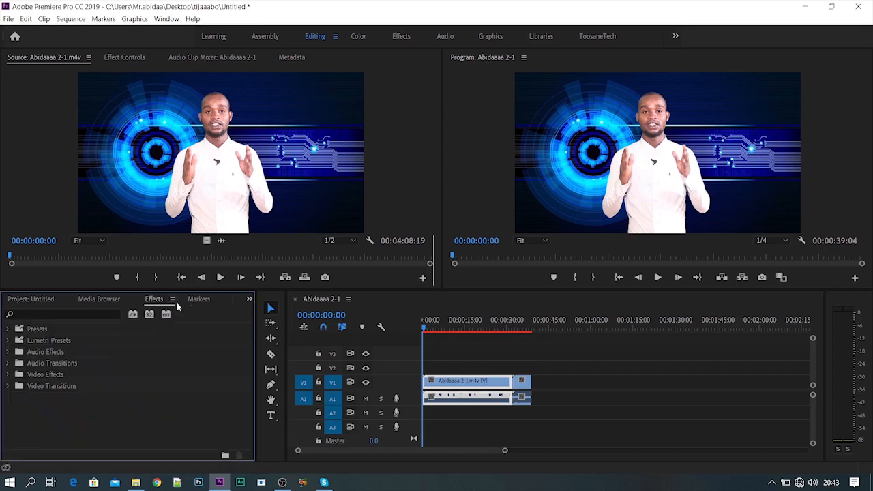
left_click(166, 21)
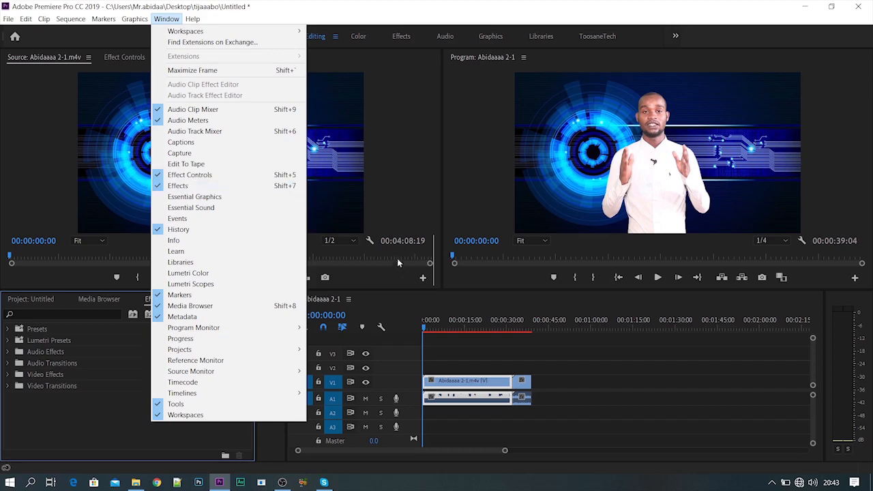
left_click(392, 293)
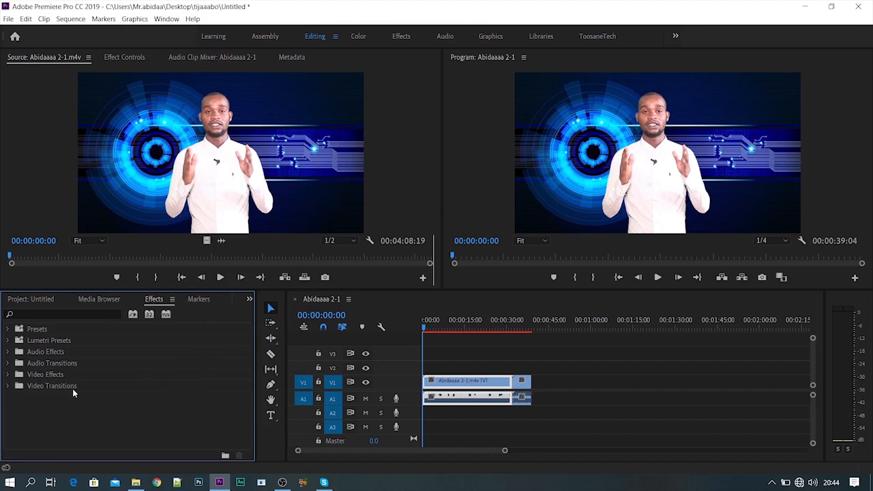
left_click(7, 386)
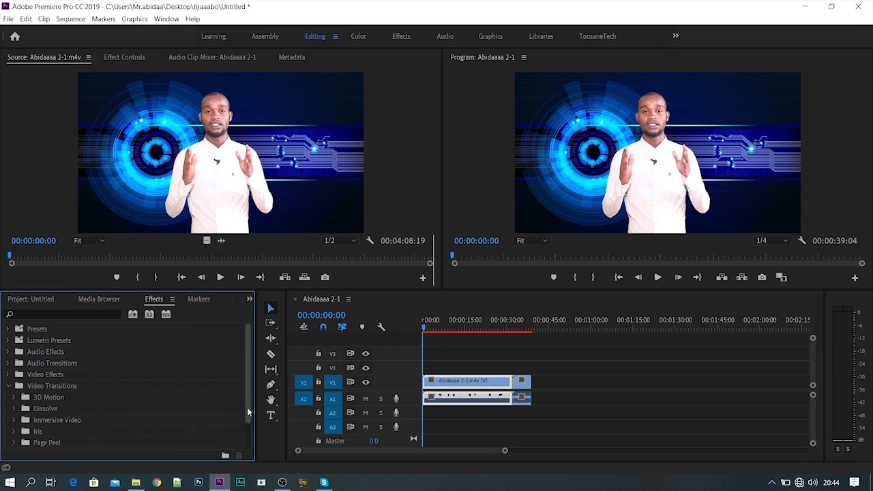
left_click_drag(247, 408, 240, 441)
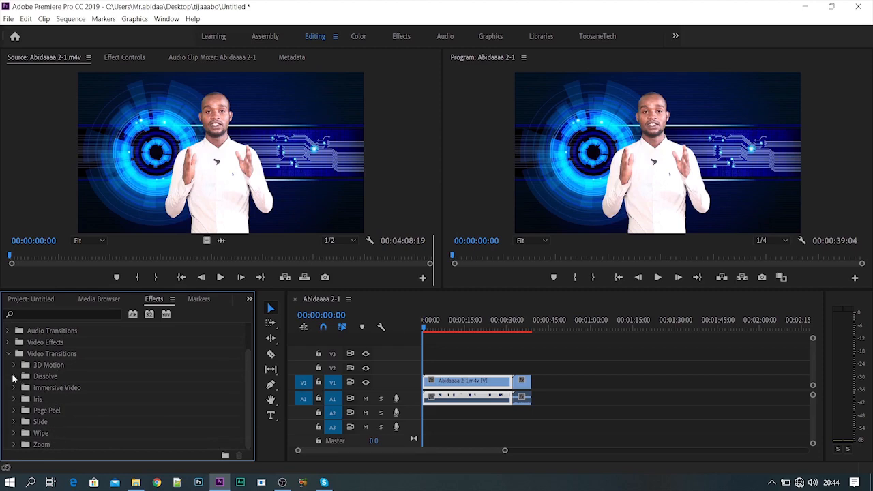
left_click(14, 377)
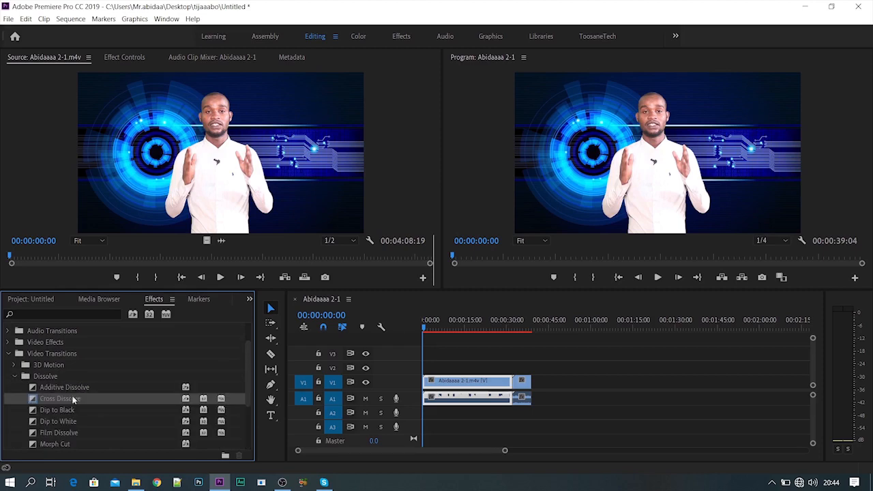
scroll(79, 416, "down", 2)
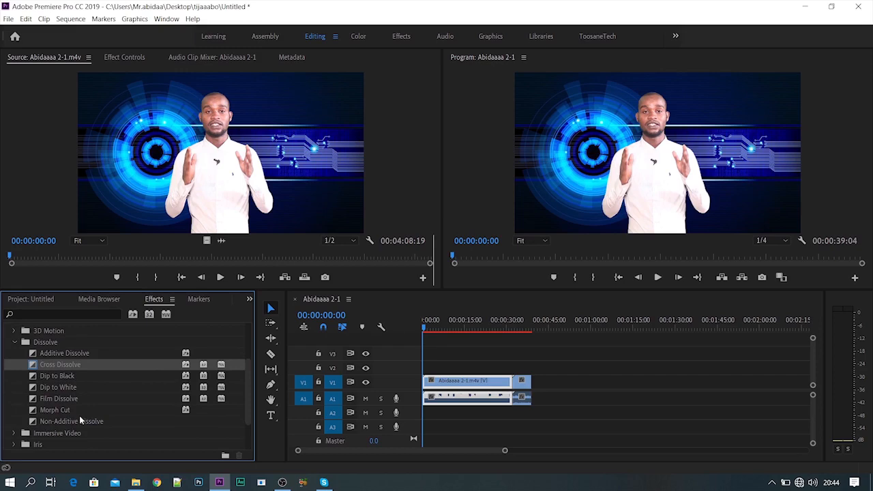
scroll(79, 420, "up", 1)
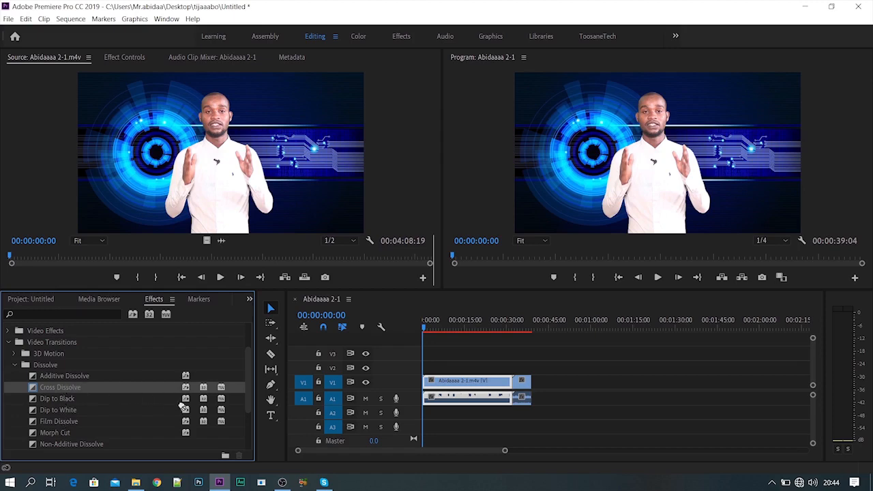
- Add a Cross Dissolve between the two clips on track V1 and play back the transition
left_click_drag(182, 389, 516, 380)
left_click_drag(424, 326, 506, 347)
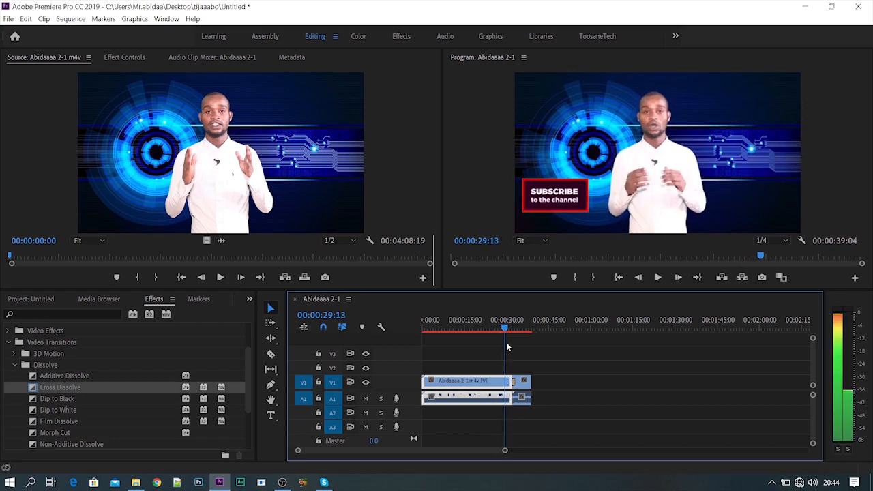
left_click(658, 277)
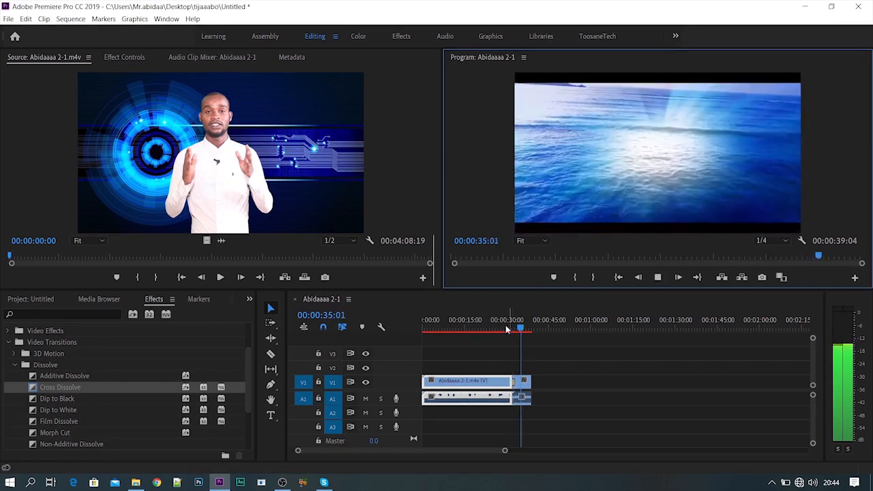
left_click_drag(523, 331, 507, 332)
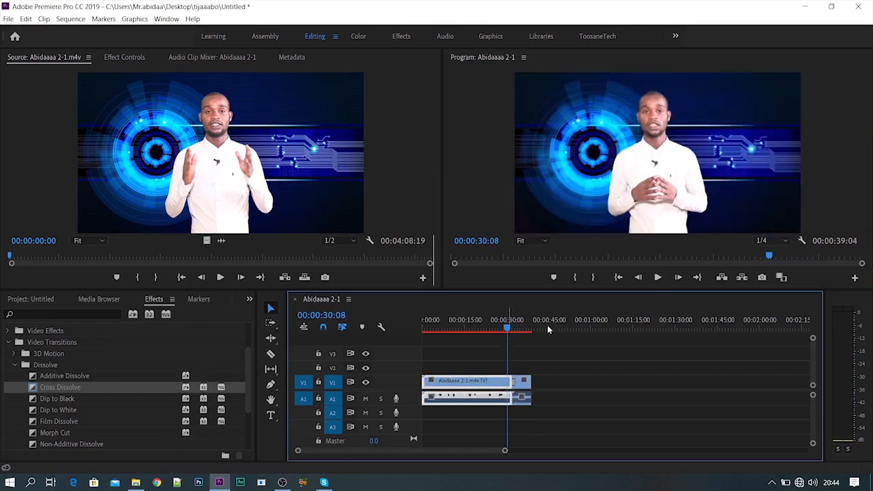
left_click(657, 283)
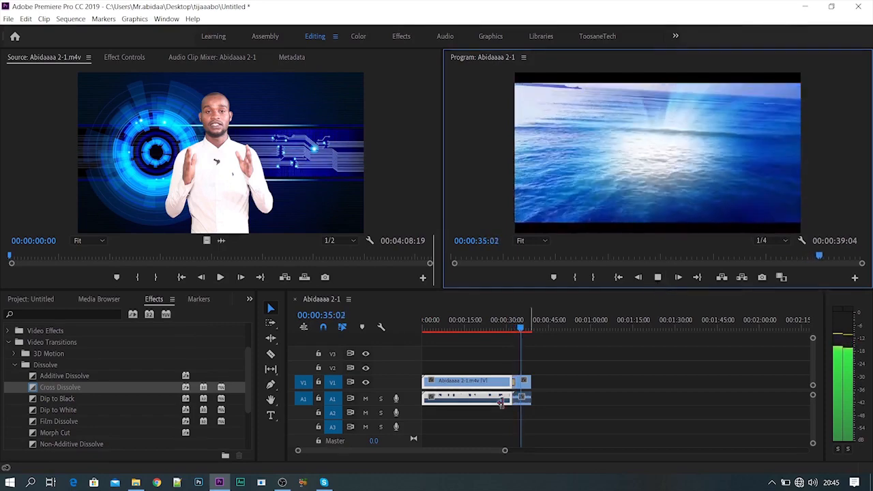
key("space")
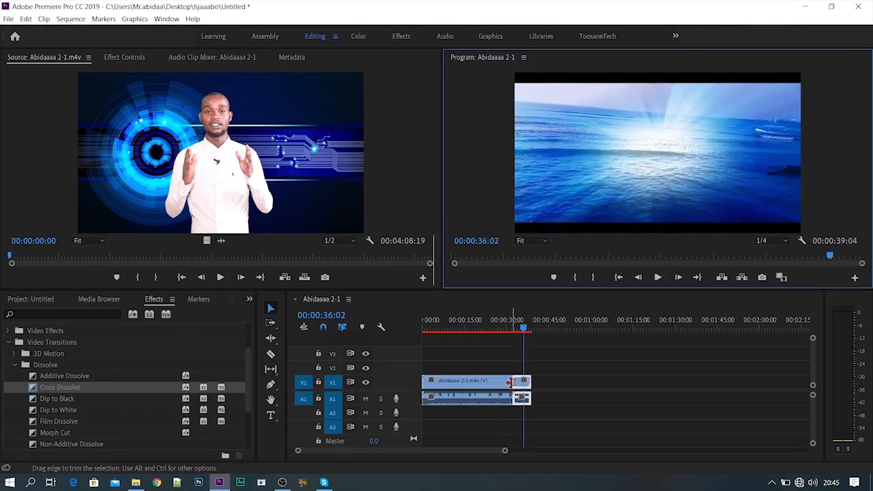
- Replace the Cross Dissolve between the two V1 clips with Dip to Black and play back the transition
left_click(510, 384)
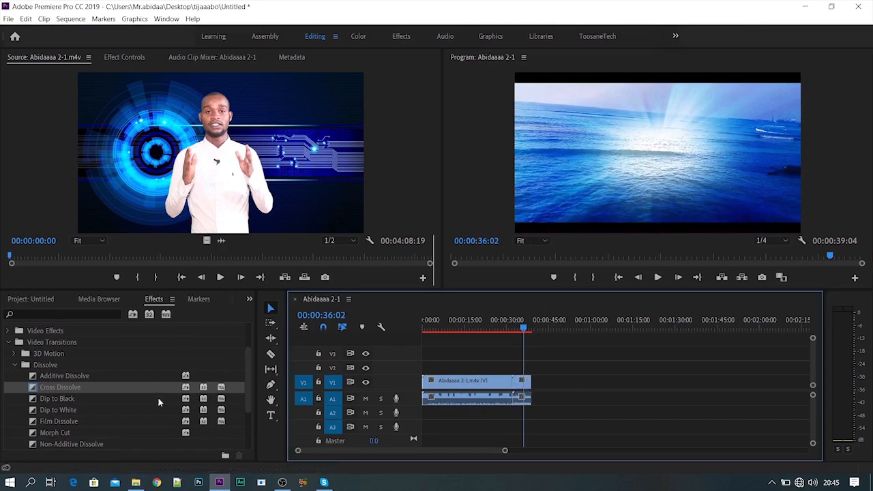
left_click_drag(58, 399, 525, 382)
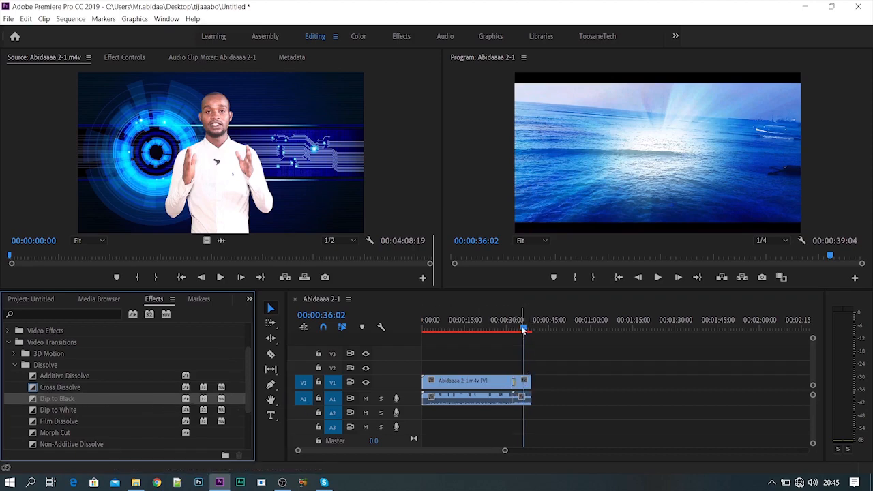
left_click_drag(523, 328, 506, 337)
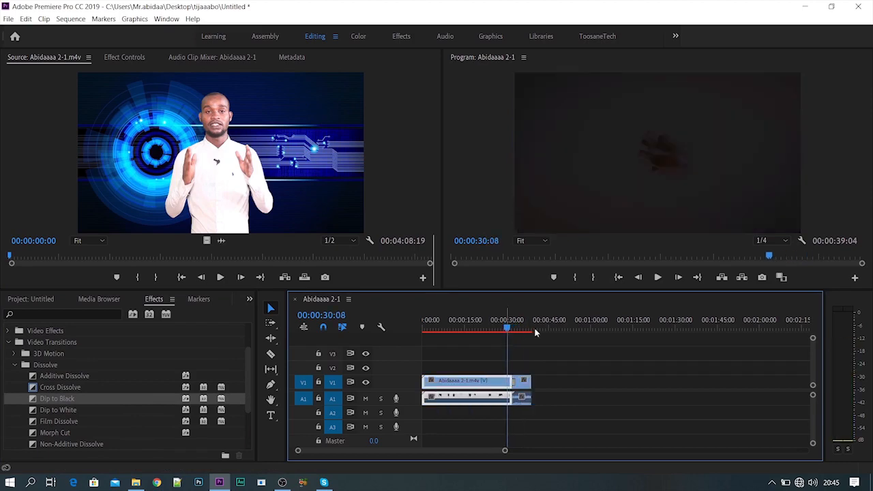
left_click(656, 280)
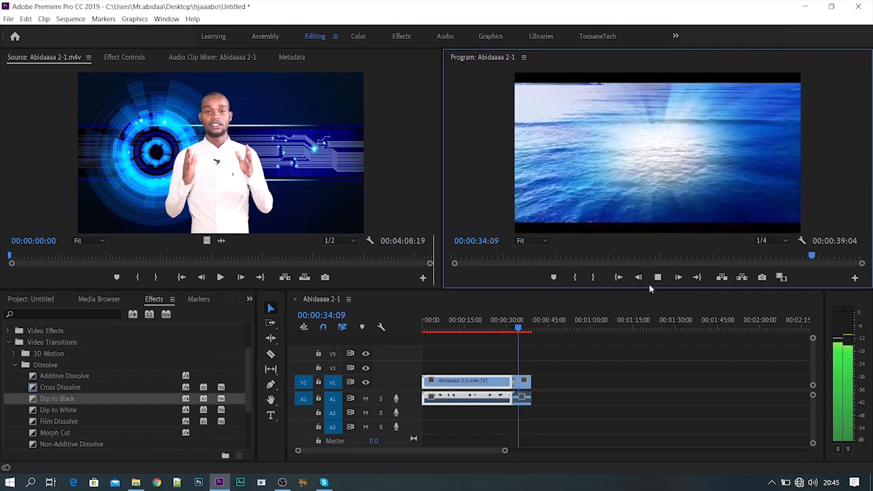
left_click_drag(523, 331, 502, 330)
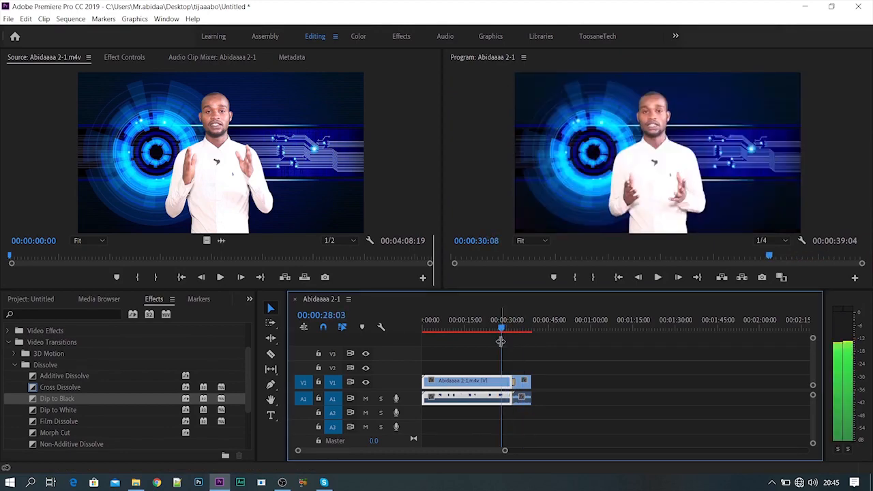
left_click(659, 277)
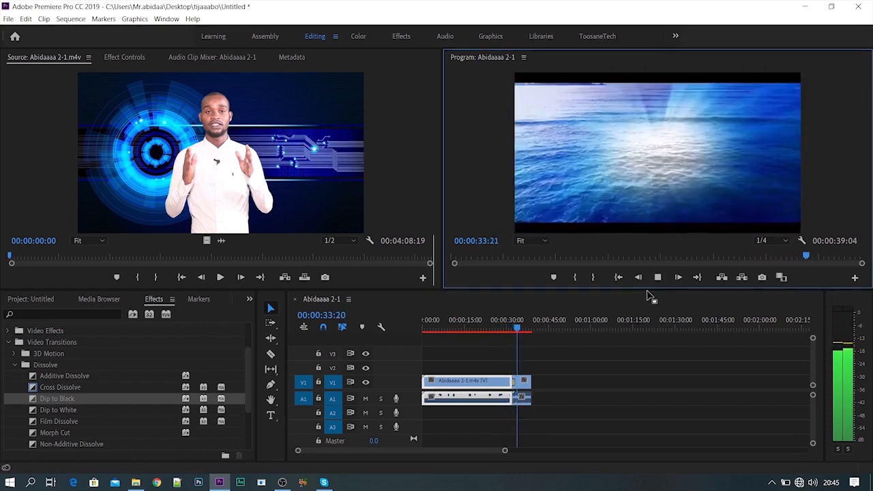
key("space")
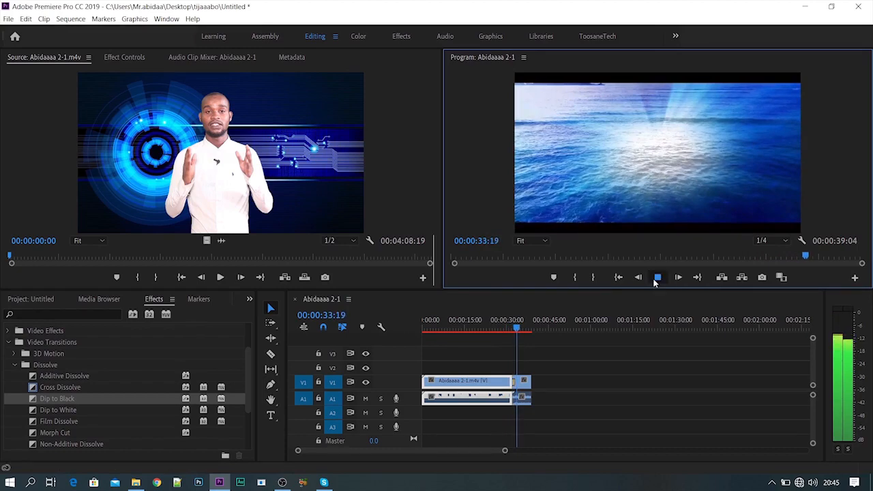
- Remove the Dip to Black transition between the two V1 clips and expand the 3D Motion group instead of Dissolve
left_click(514, 384)
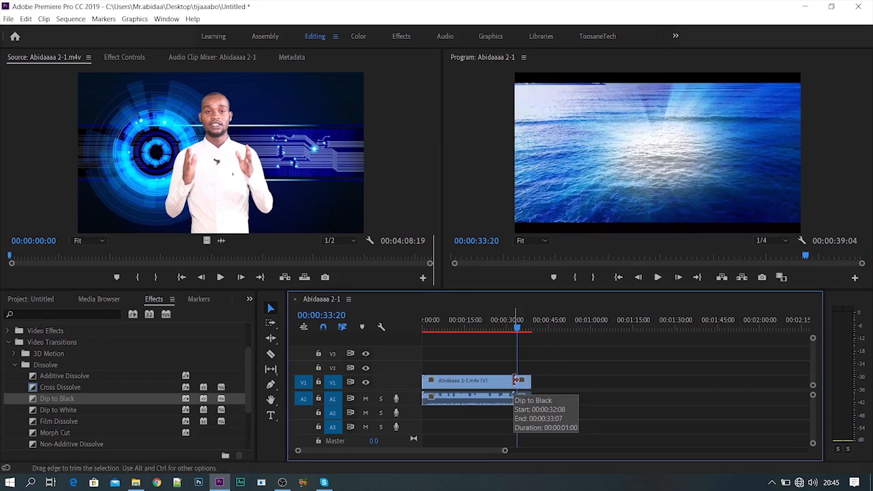
scroll(106, 416, "down", 1)
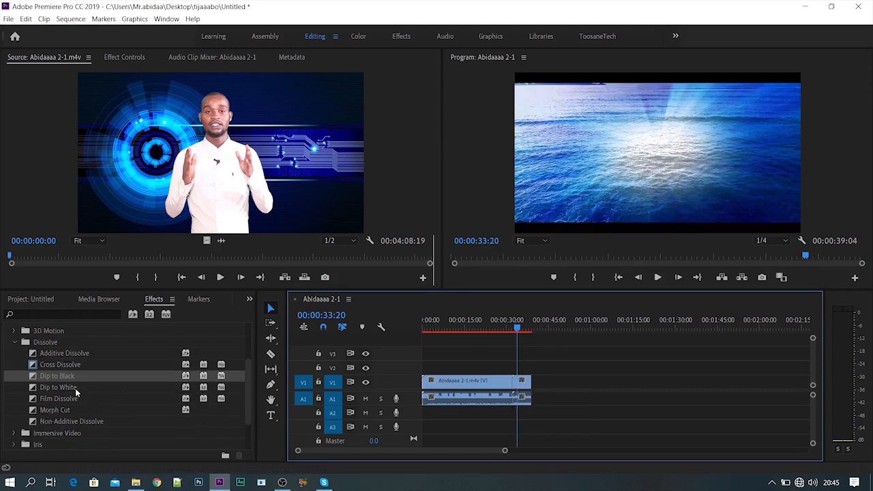
left_click(15, 342)
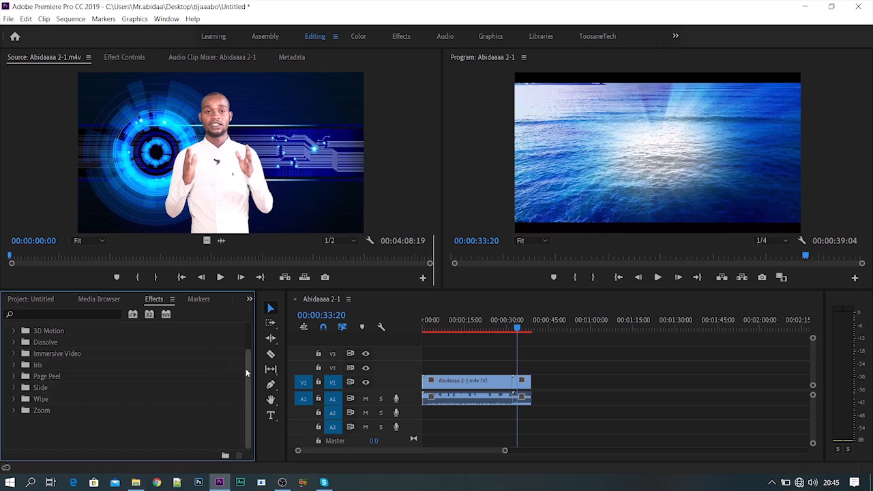
left_click_drag(249, 361, 248, 335)
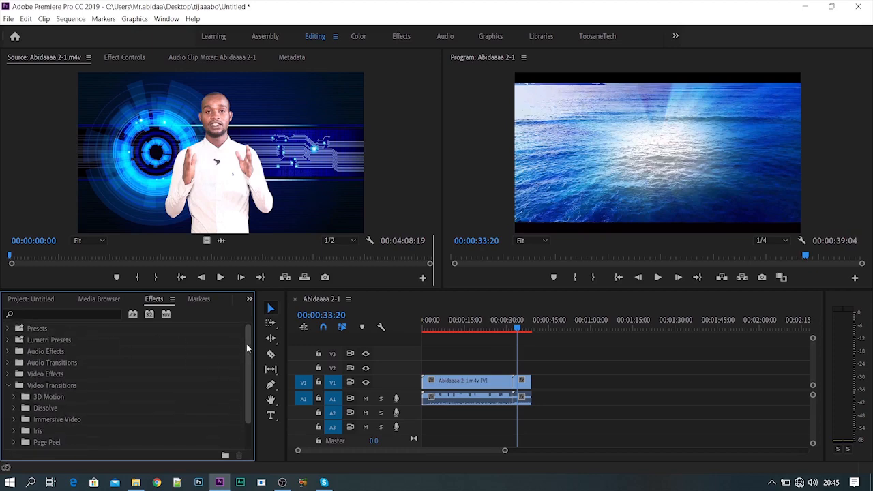
left_click(14, 398)
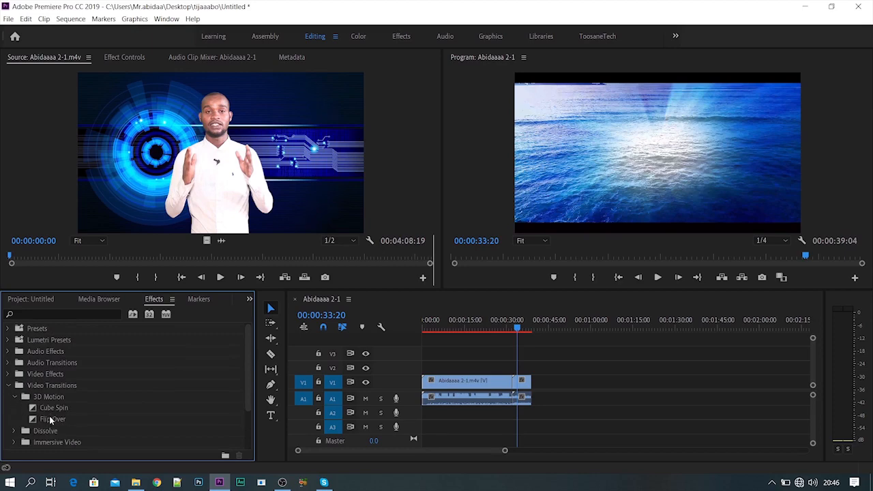
- Add a Cube Spin transition between the two V1 clips and play back the cut
left_click_drag(52, 409, 513, 385)
left_click(510, 329)
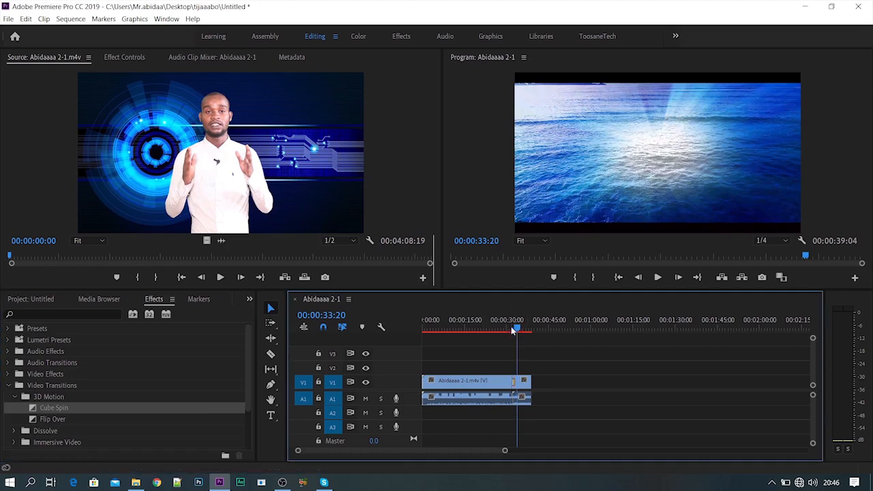
left_click(503, 329)
left_click(658, 278)
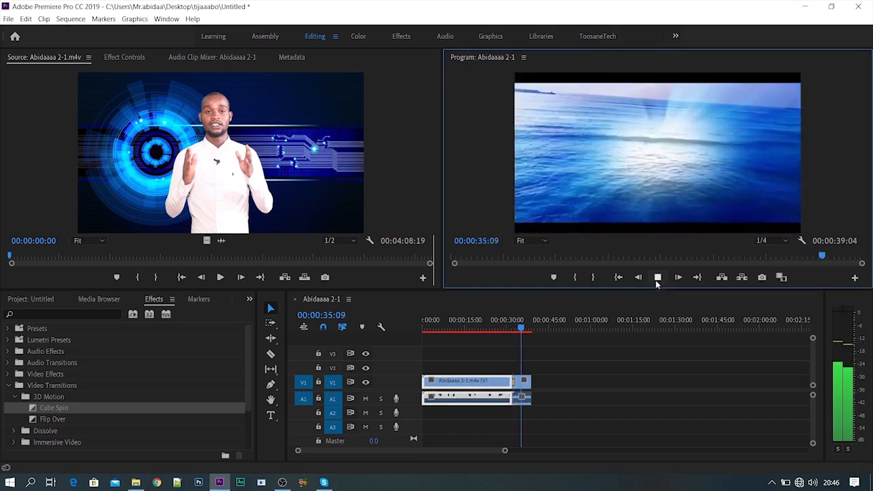
left_click(656, 280)
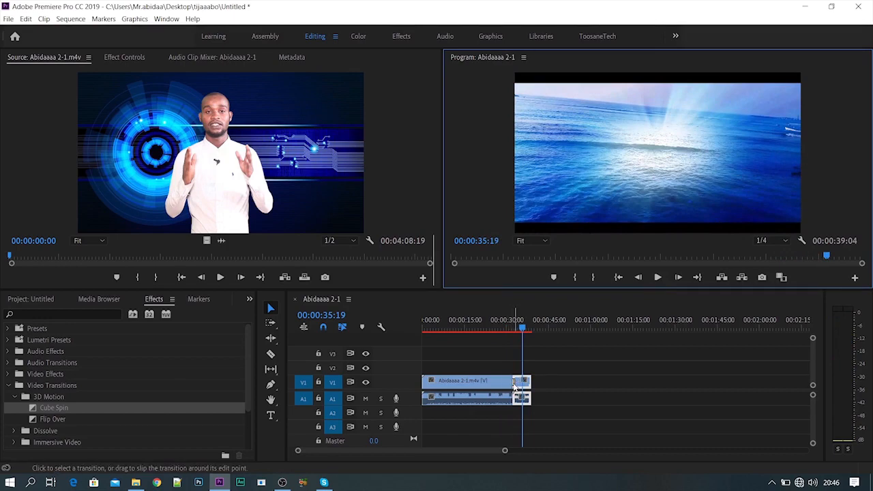
- Remove the Cube Spin transition between the V1 clips and return the playhead to the sequence start
left_click(515, 385)
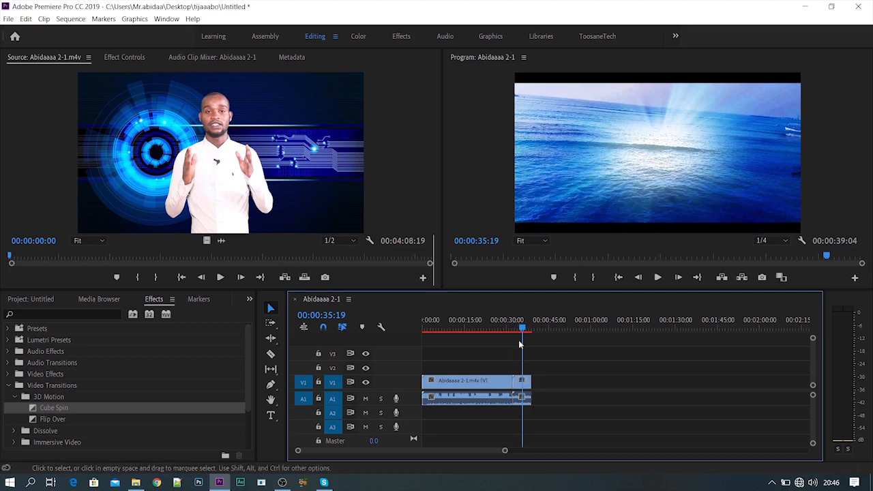
left_click_drag(509, 330, 423, 328)
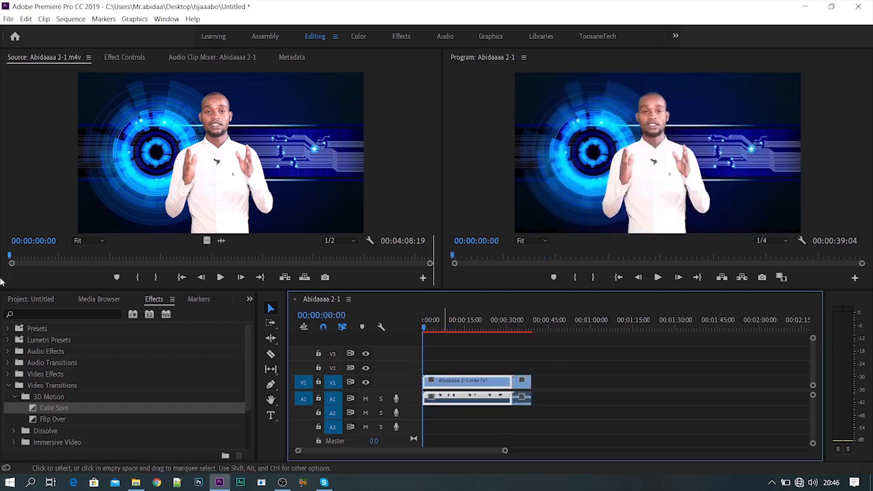
- Collapse the 3D Motion and Video Transitions folders and expand the Video Effects folder
left_click(17, 400)
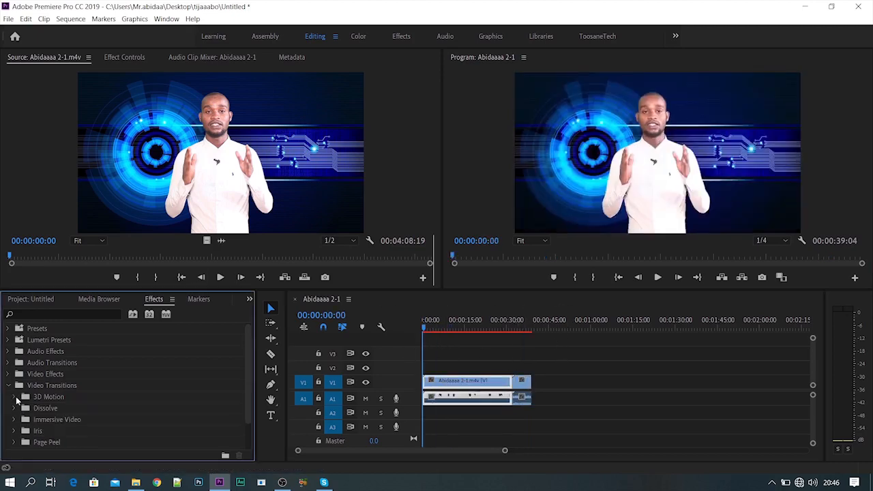
left_click(16, 399)
left_click(15, 400)
left_click(9, 386)
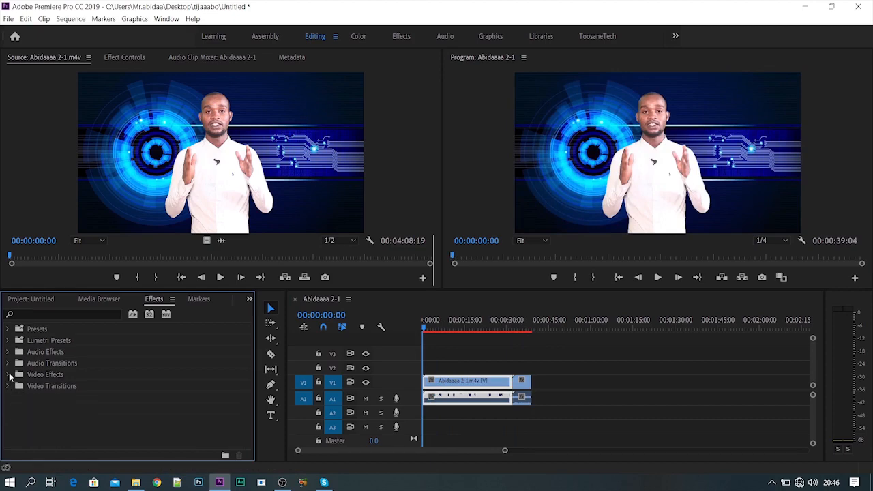
left_click(9, 375)
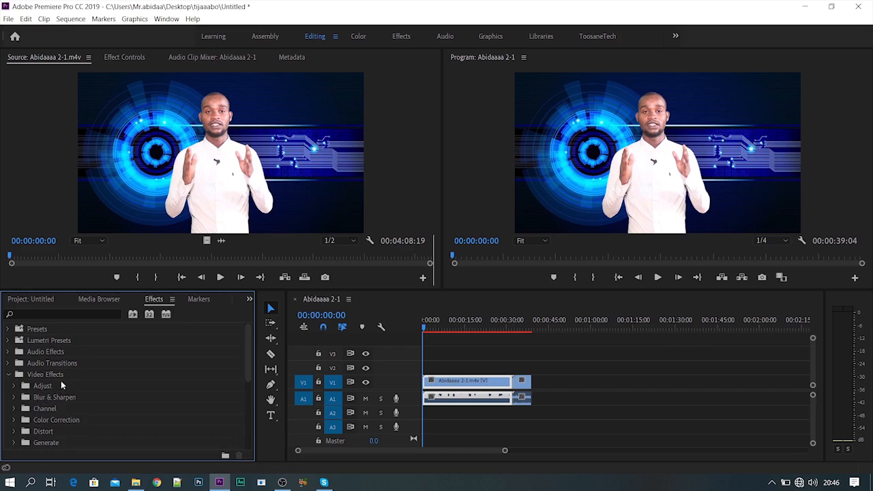
- Look through the effect categories in the Video Effects folder, from Adjust to Video
scroll(62, 385, "down", 1)
scroll(64, 395, "down", 1)
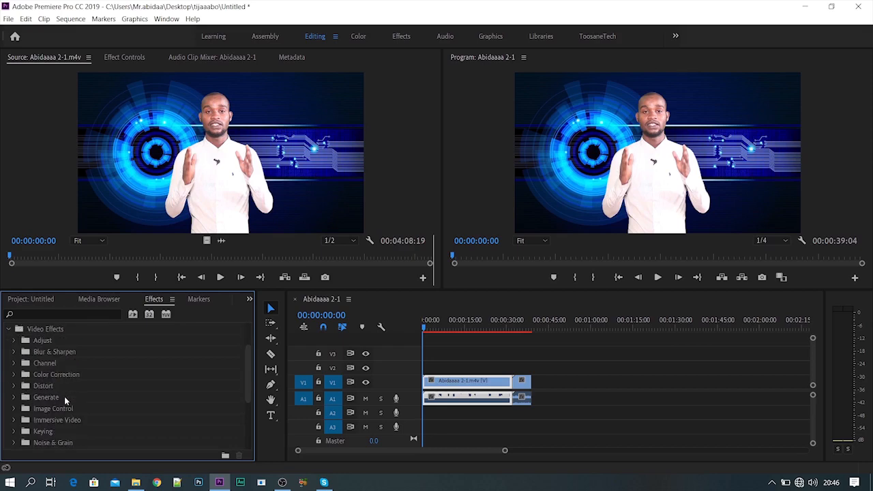
scroll(64, 397, "down", 2)
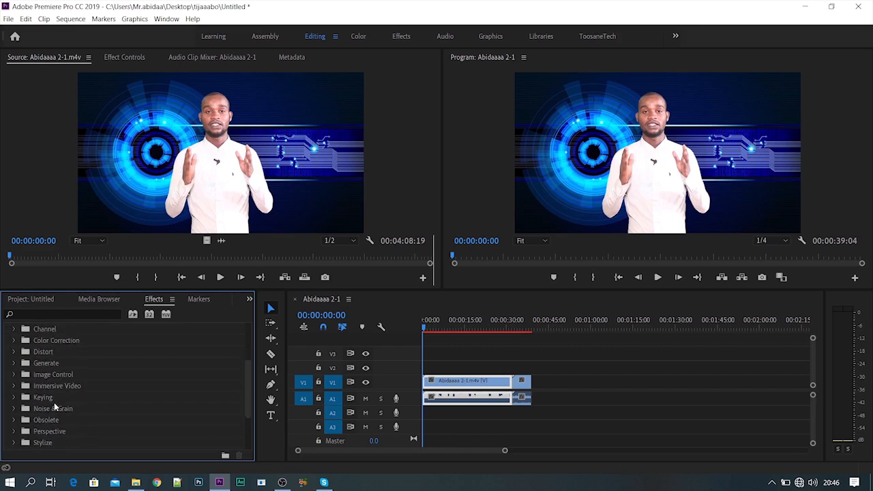
scroll(54, 406, "down", 1)
scroll(56, 407, "down", 1)
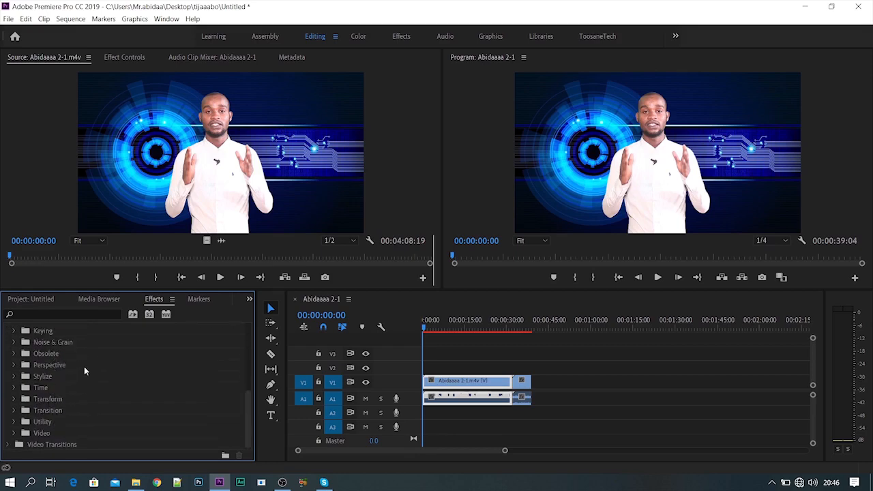
scroll(245, 400, "up", 4)
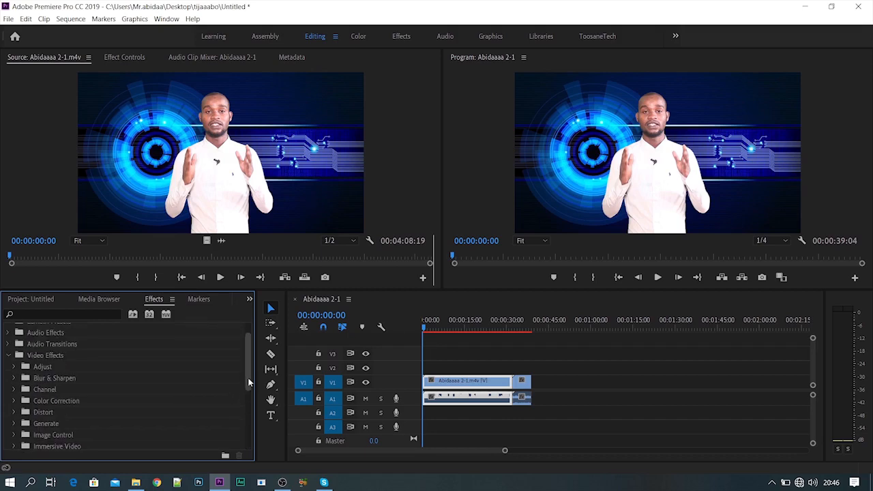
left_click_drag(247, 378, 254, 357)
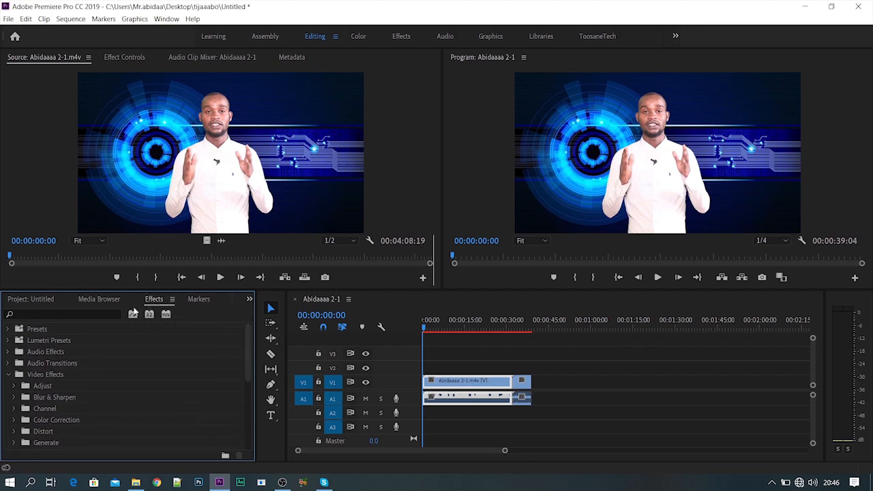
- Search the effects for "gaussi" and apply Gaussian Blur to the second clip on track V1
left_click(93, 312)
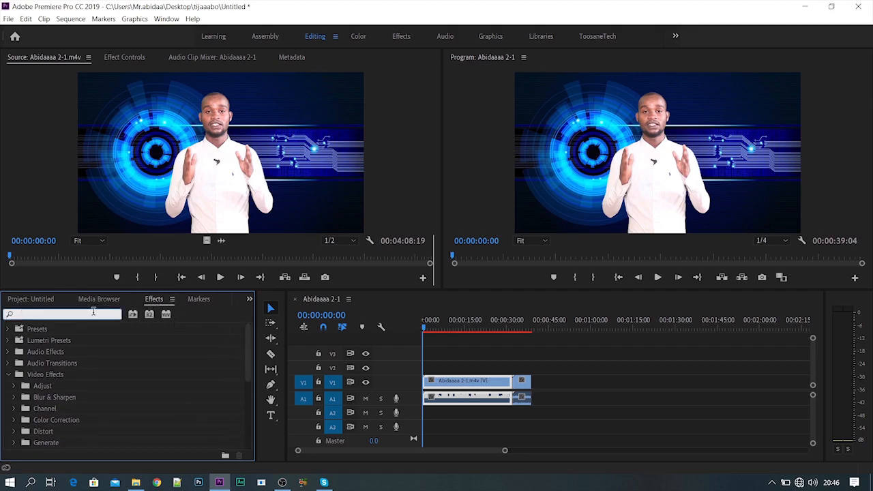
type("gaussi")
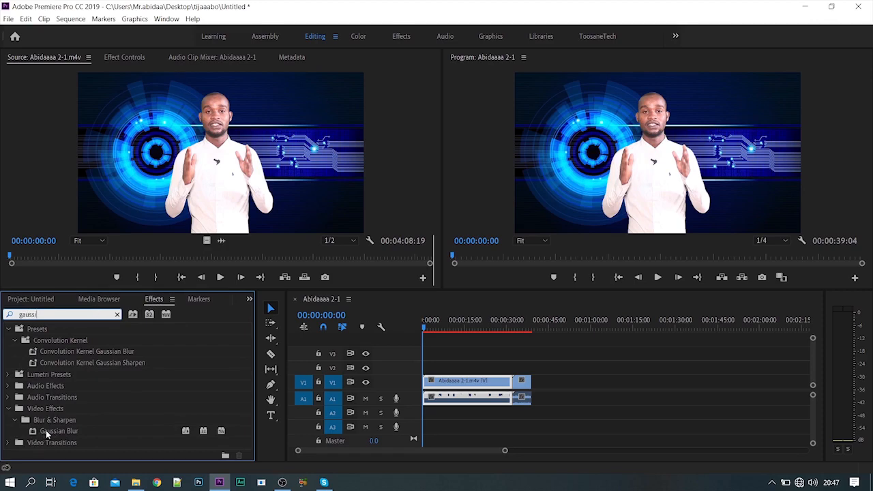
left_click_drag(46, 431, 521, 382)
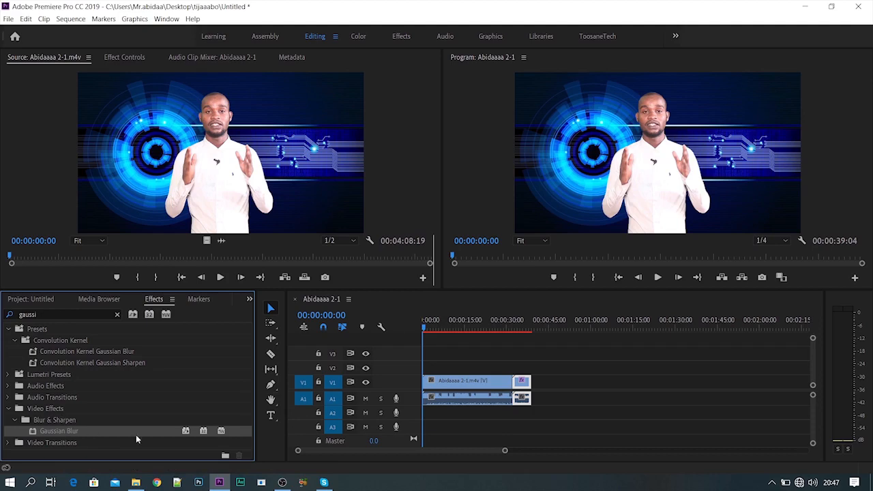
- Play back the cut into the second V1 clip and place the playhead within that clip at 00:00:36:15
left_click(427, 326)
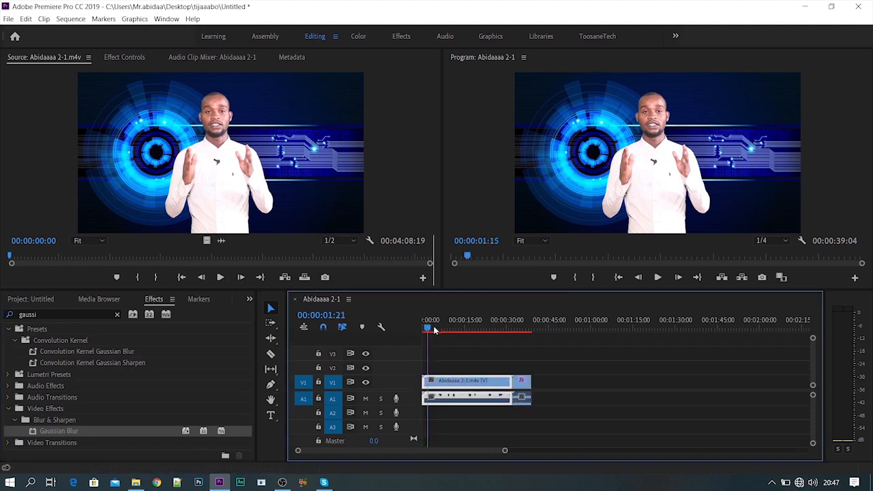
left_click_drag(434, 330, 513, 345)
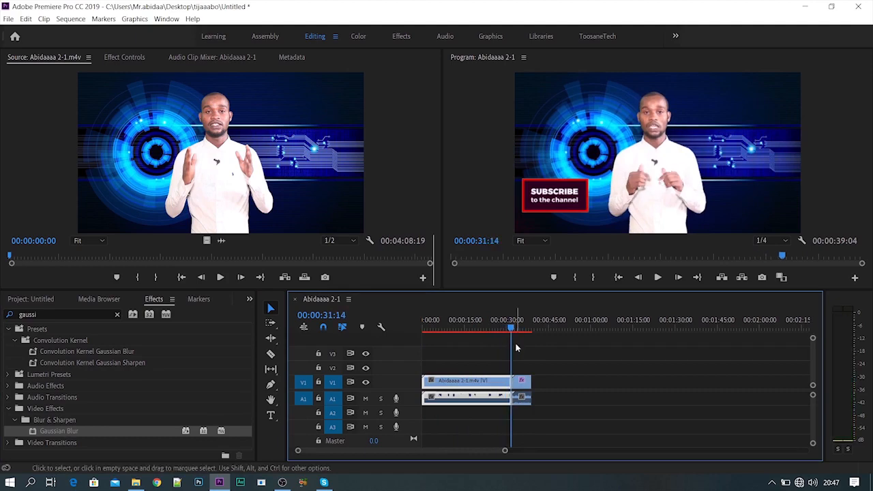
left_click(658, 277)
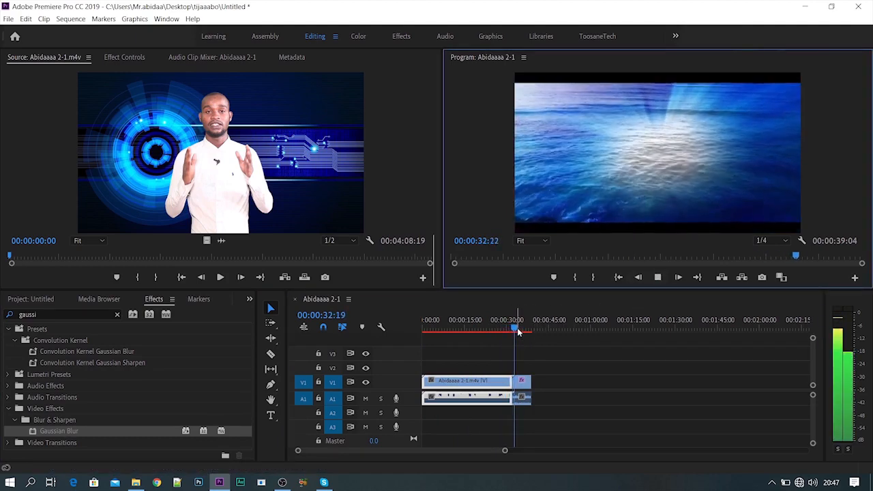
left_click_drag(517, 329, 524, 341)
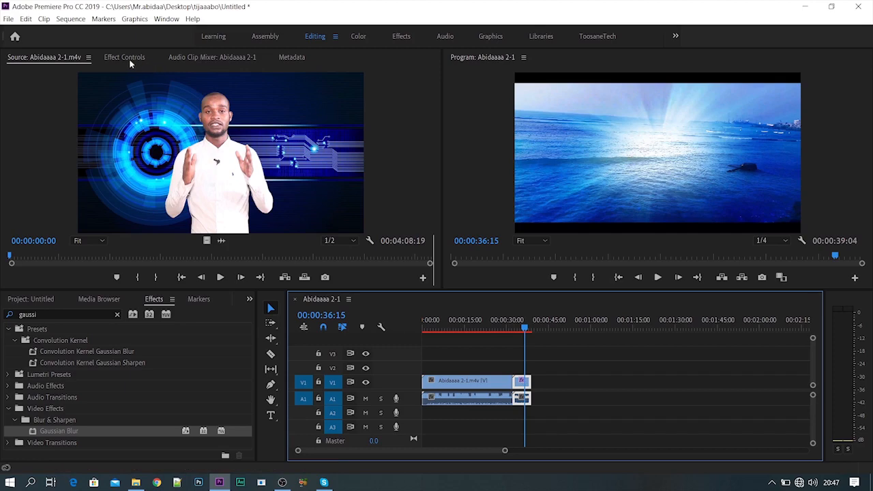
- Open the effect settings of the second V1 clip and set its Gaussian Blur Blurriness to 15
left_click(163, 20)
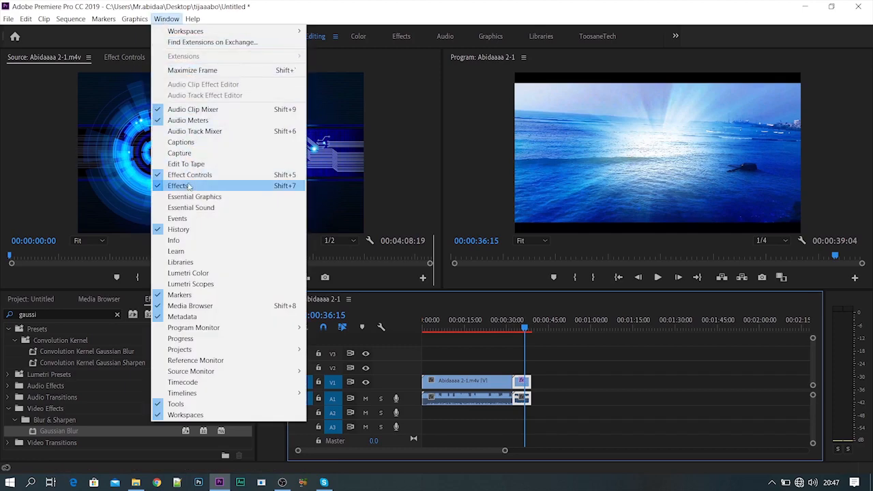
left_click(117, 58)
left_click(117, 59)
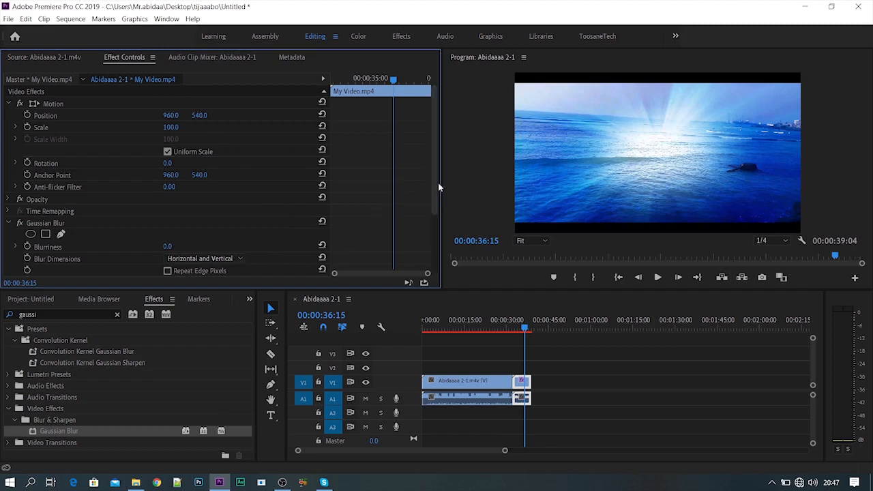
left_click_drag(436, 180, 434, 229)
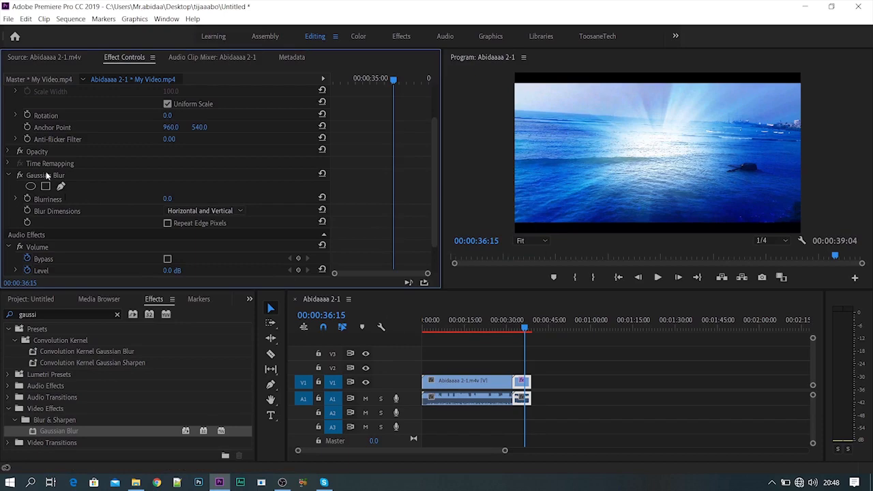
left_click(171, 199)
type("15")
key("Return")
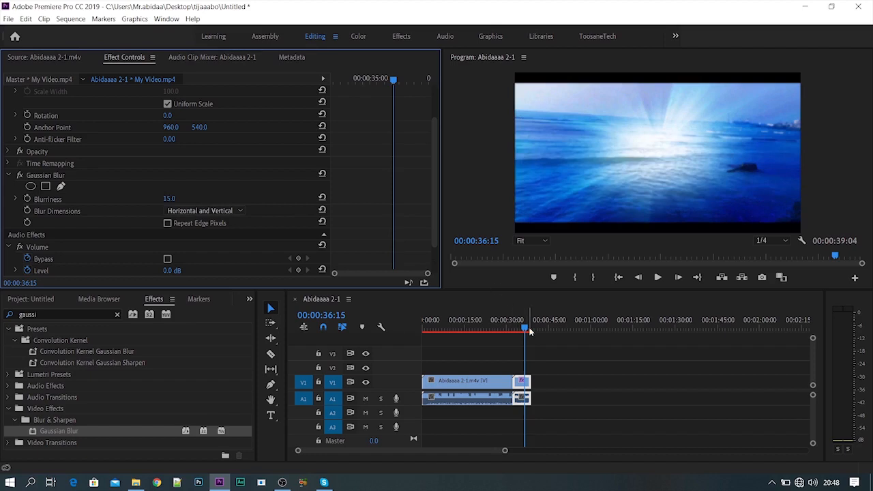
- Play back the sequence from just before the cut through the blurred second clip
left_click_drag(525, 331, 511, 333)
key("space")
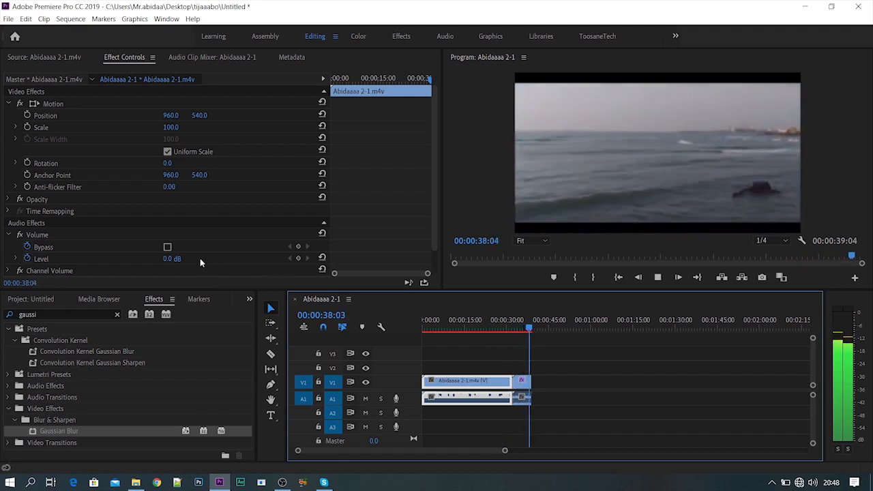
key("space")
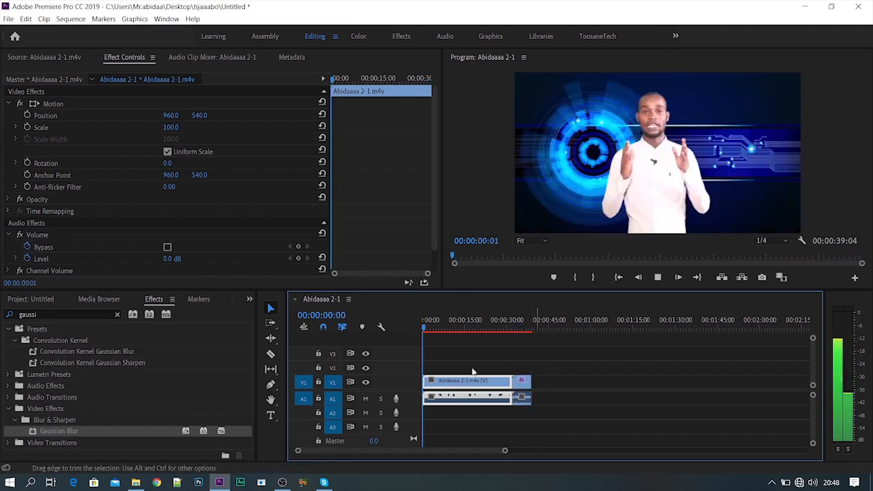
- Place the playhead at 00:00:20:11, apply Gaussian Blur to the first V1 clip, and raise its Blurriness to about 70
left_click_drag(427, 331, 461, 336)
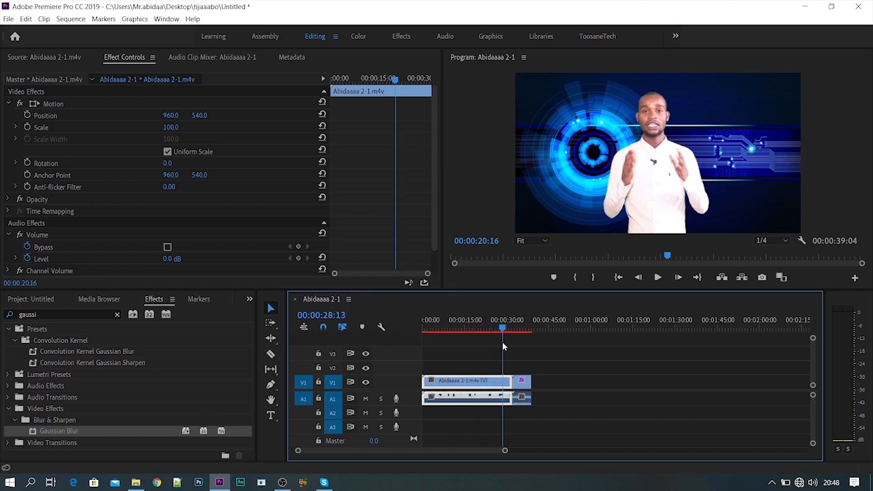
left_click(480, 327)
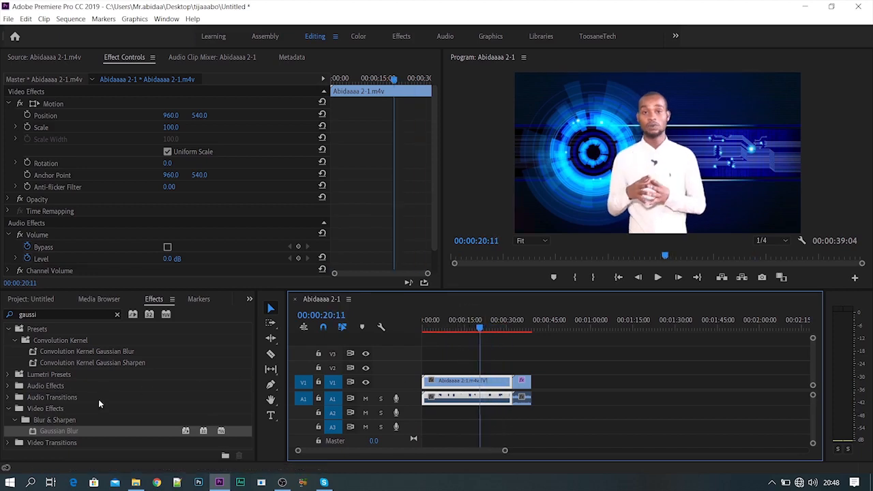
left_click(103, 431)
left_click_drag(398, 415, 466, 386)
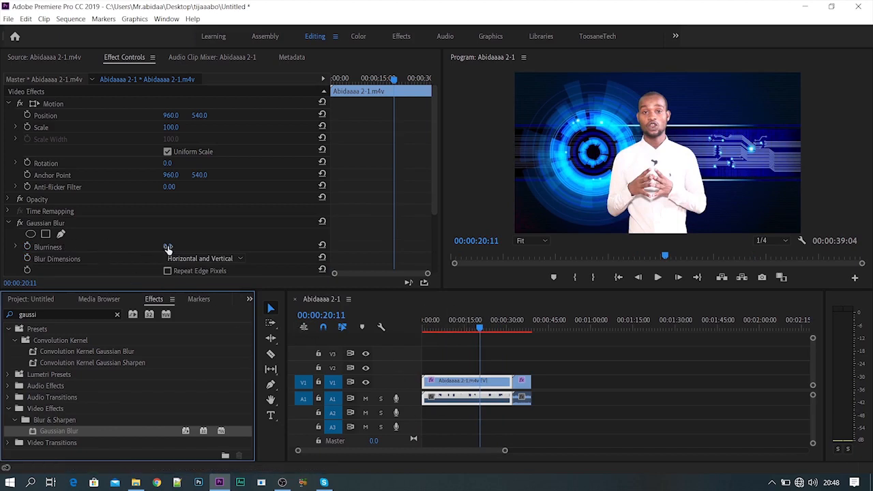
left_click_drag(168, 247, 206, 246)
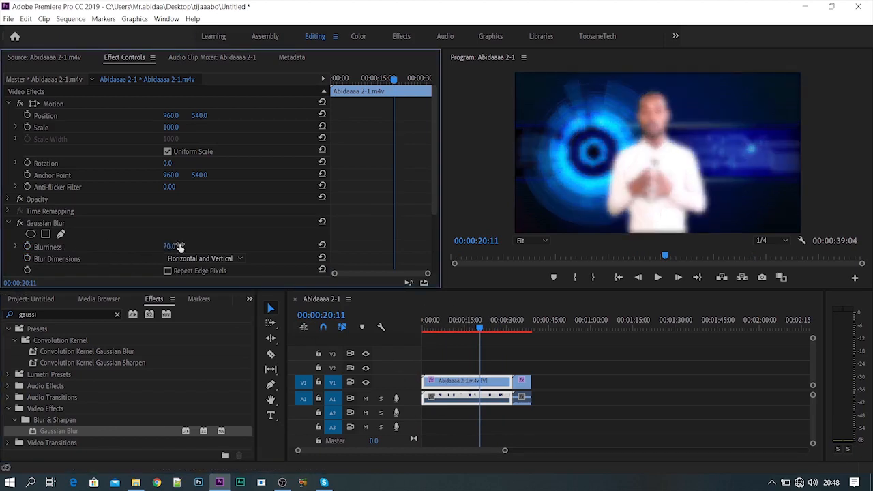
- Play back a short stretch of the blurred first V1 clip and set its Gaussian Blur Blurriness to 0
left_click(662, 280)
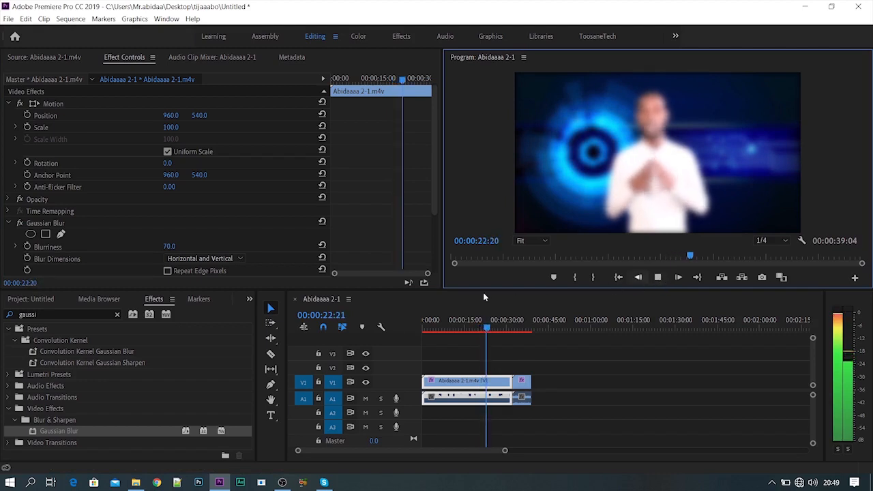
key("space")
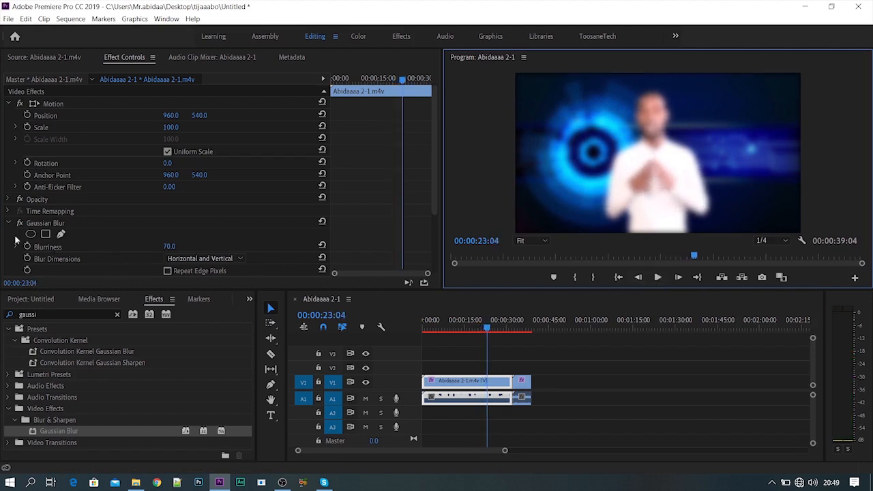
left_click(170, 250)
left_click(169, 249)
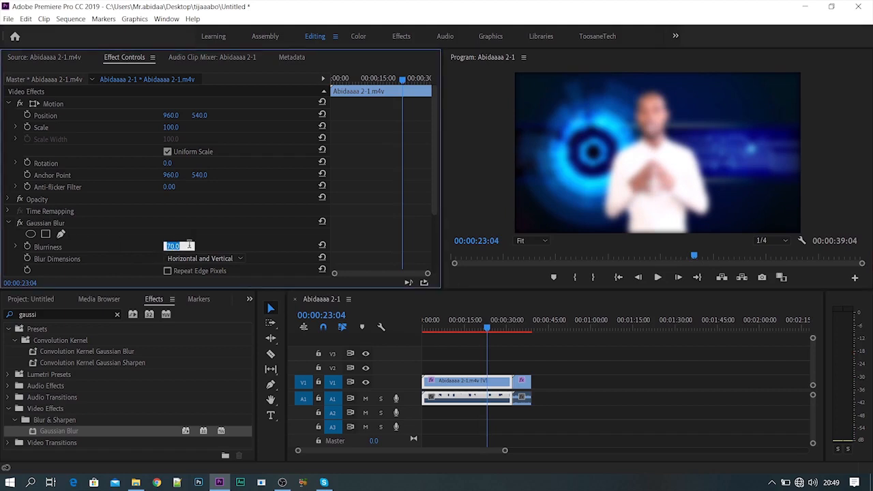
type("00")
key("Return")
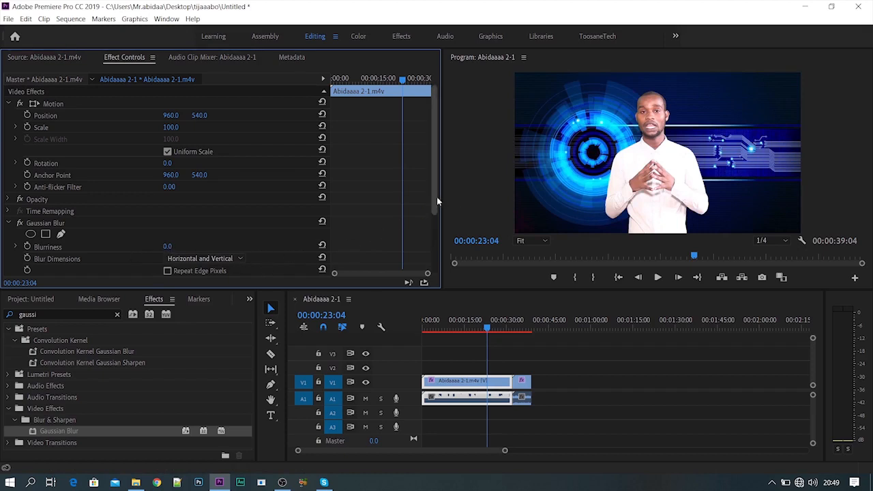
left_click_drag(437, 198, 437, 191)
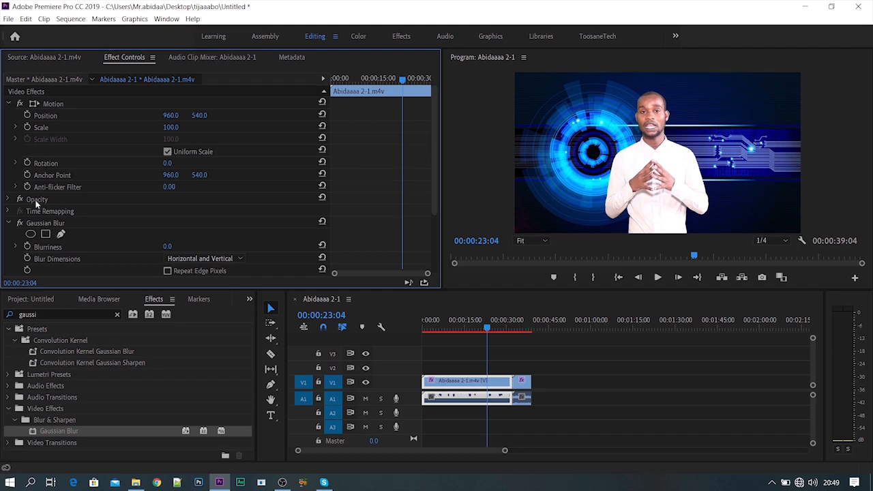
- Try moving the first clip's picture down in the frame to Position about 975, 769, and reset Motion
left_click(35, 106)
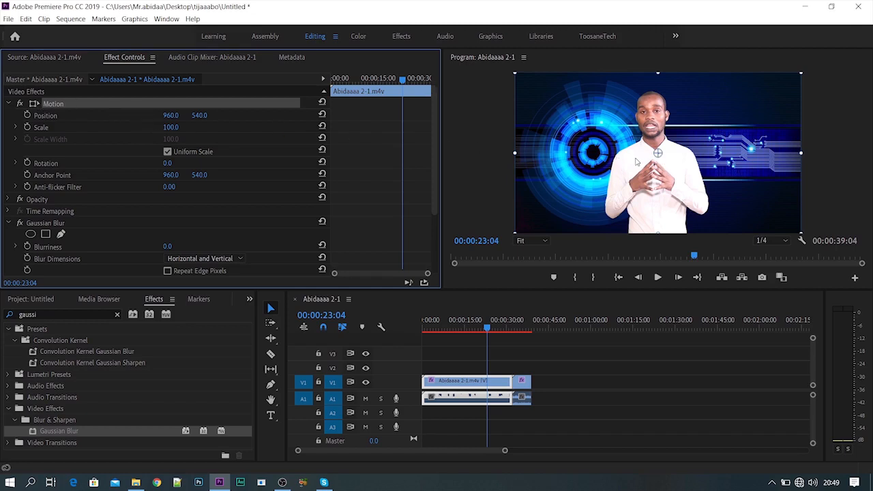
left_click_drag(633, 159, 622, 191)
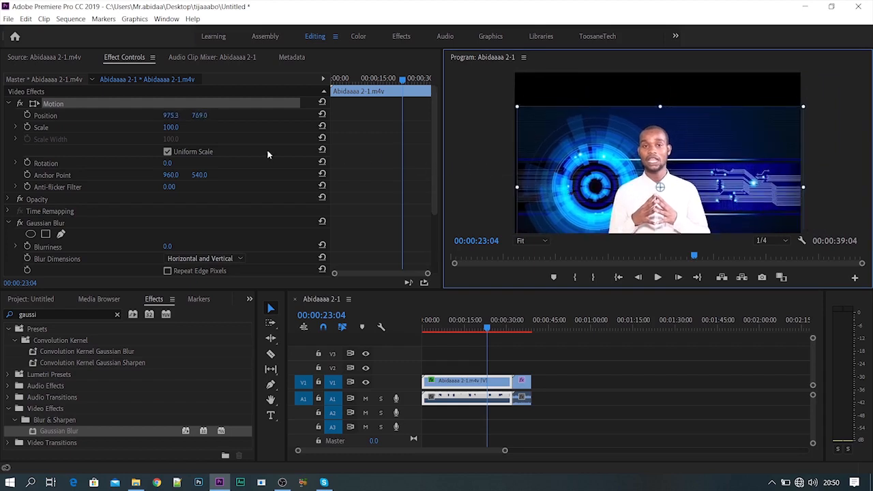
left_click(318, 106)
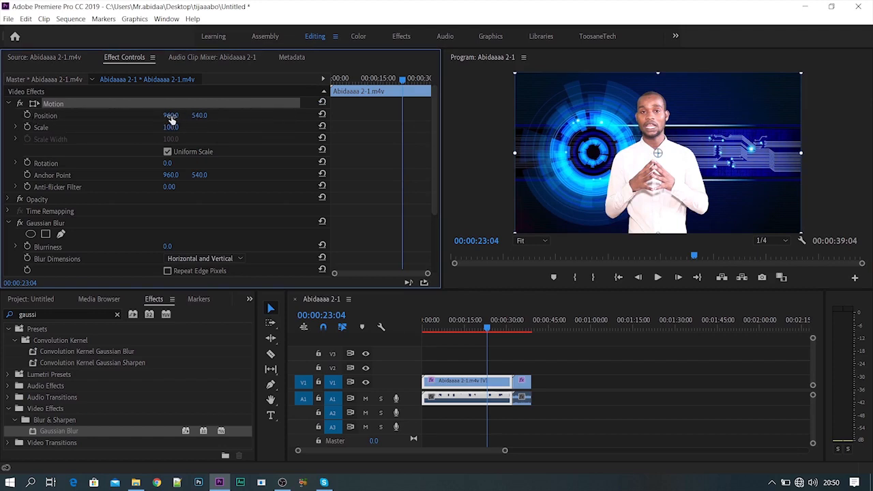
- Try shifting the first clip's Position values to about 1153, 644, and reset Position
left_click_drag(170, 116, 256, 115)
left_click_drag(402, 115, 302, 115)
left_click_drag(199, 116, 233, 115)
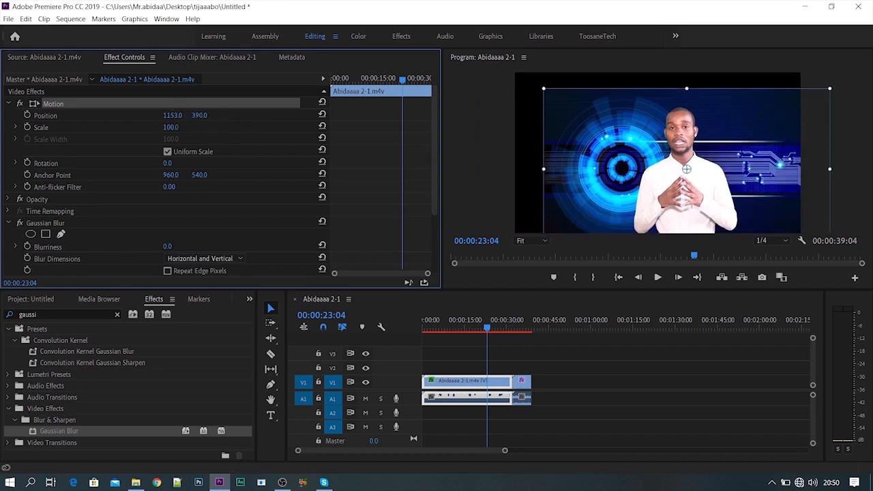
left_click_drag(97, 116, 270, 116)
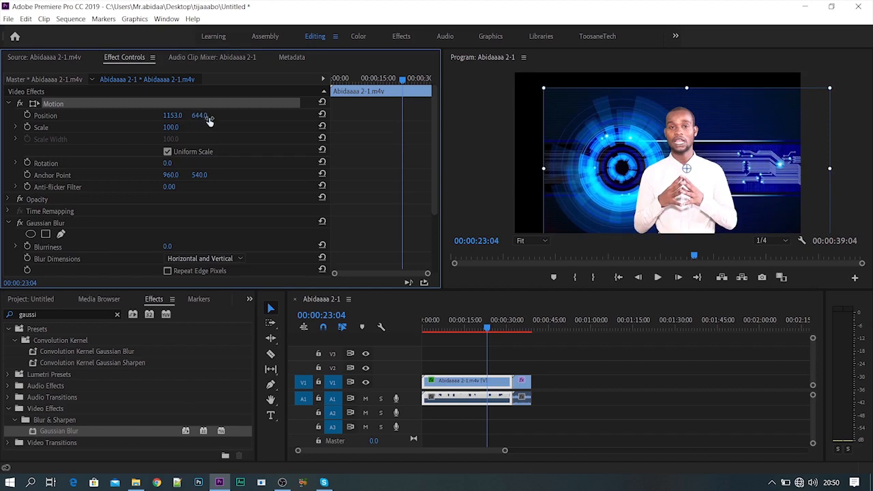
left_click(322, 114)
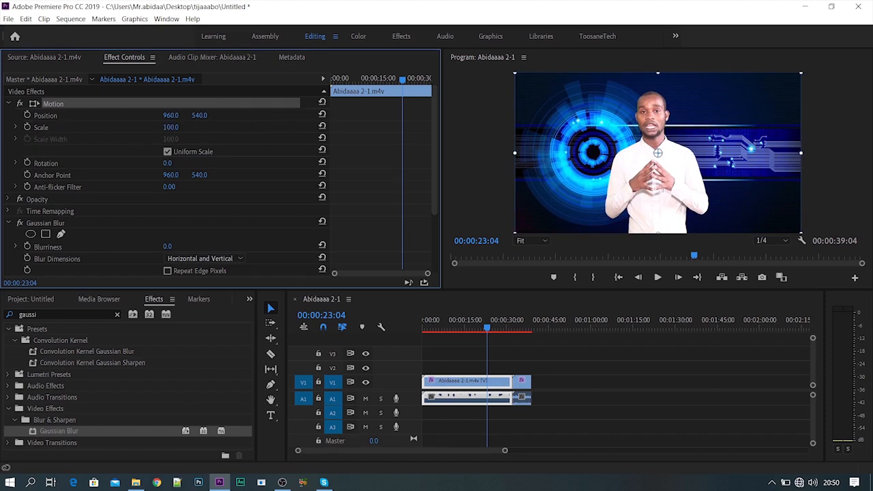
- Try a Scale of about 97 and a Rotation of about 1x77° on the first clip, resetting each value
mouse_move(171, 127)
left_mouse_down()
mouse_move(221, 128)
mouse_move(125, 127)
mouse_move(177, 127)
left_mouse_up()
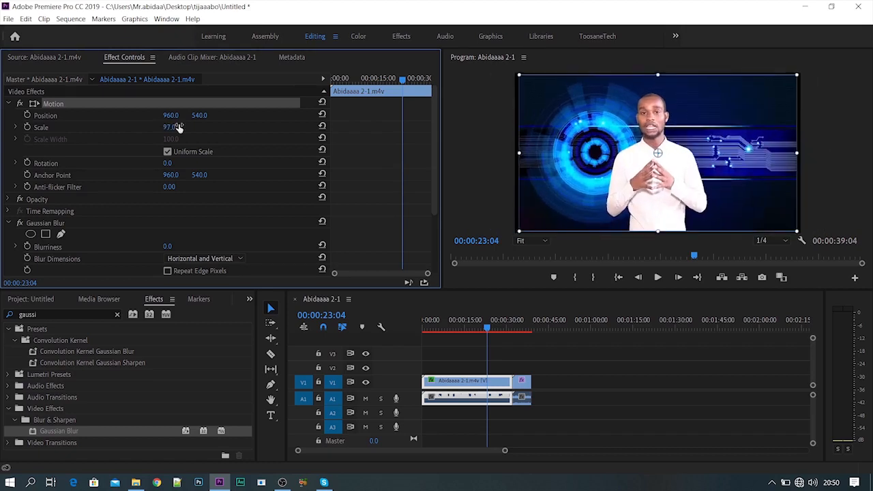
left_click(324, 128)
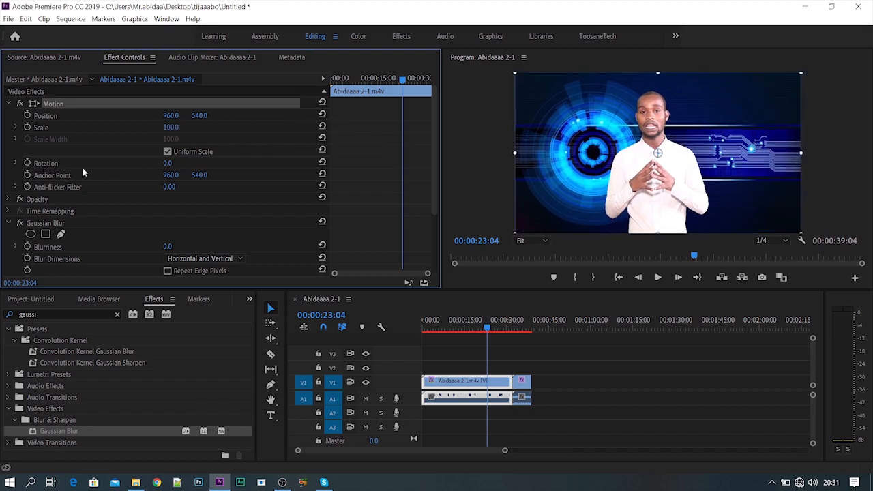
left_click_drag(167, 163, 464, 163)
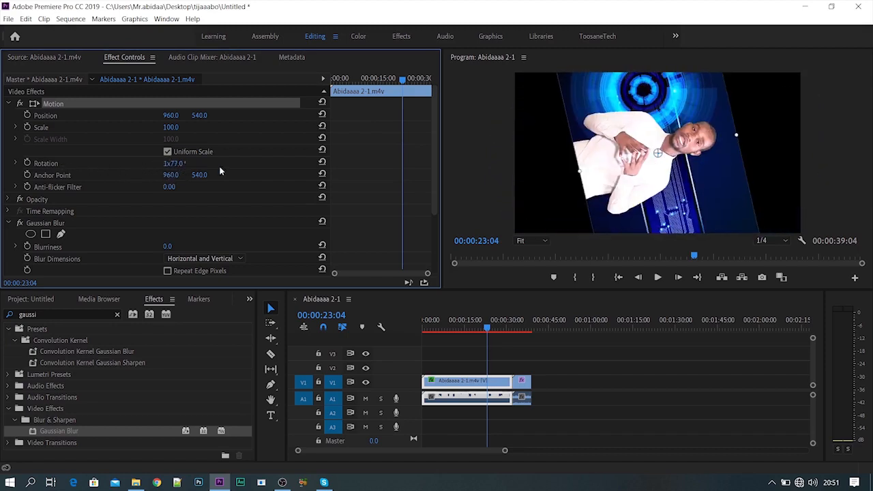
left_click(322, 163)
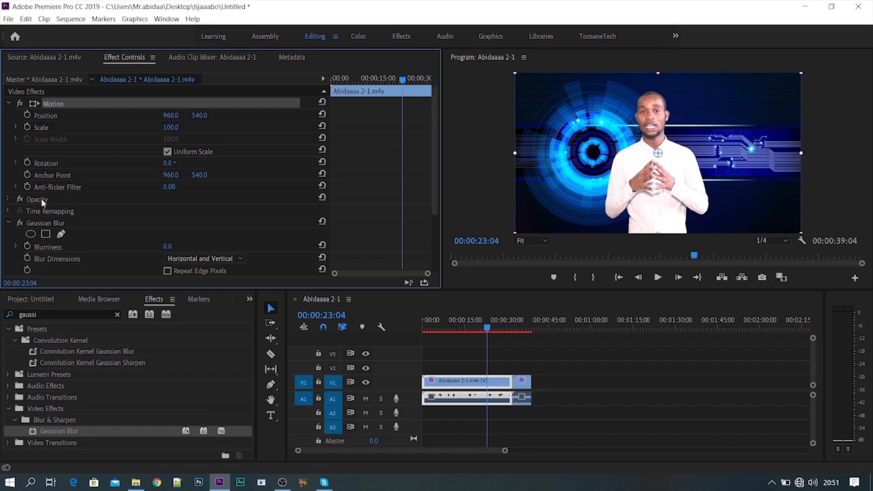
- Expand the first clip's Opacity settings, lower Opacity to 0% at 00:00:23:04, and reset the value to 100%
left_click(6, 199)
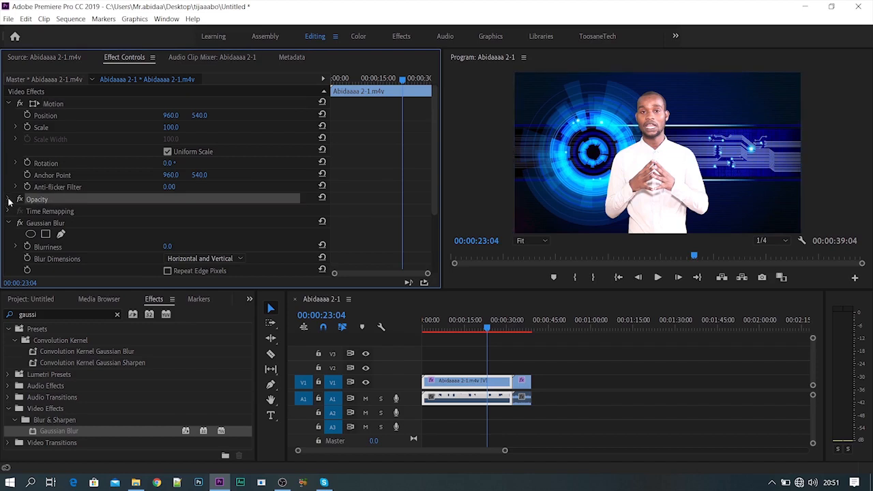
left_click(11, 199)
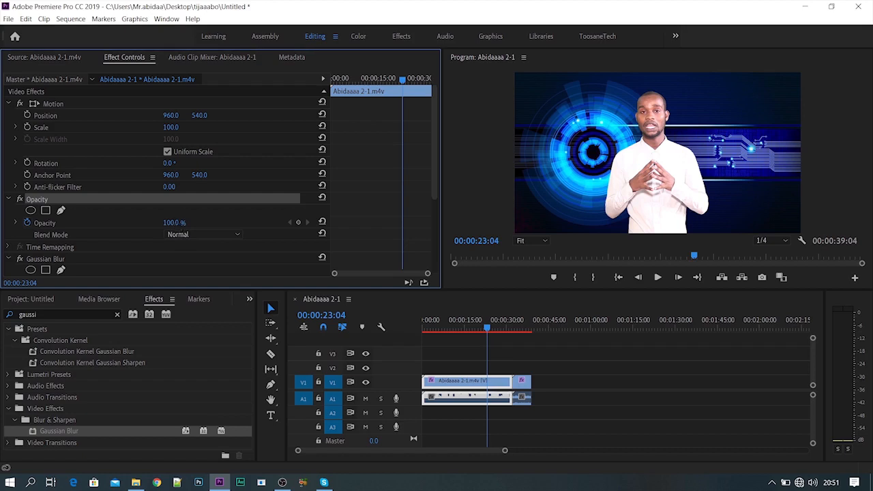
left_click_drag(171, 223, 103, 223)
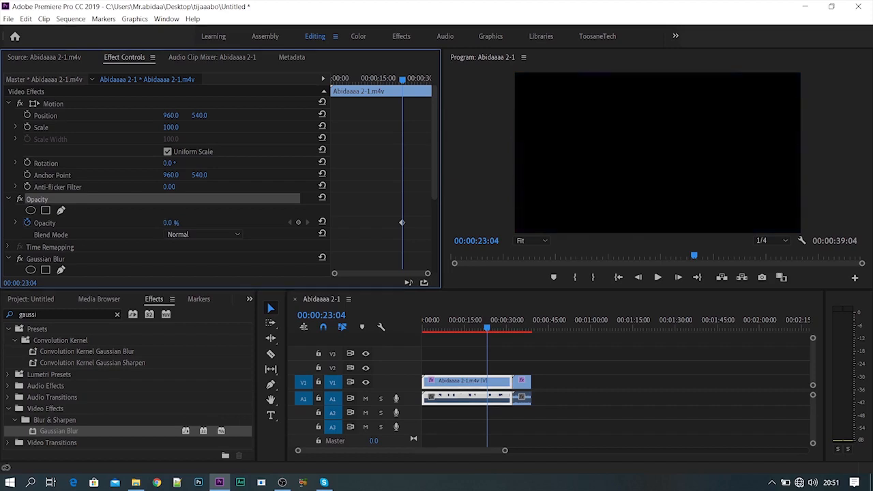
left_click(324, 222)
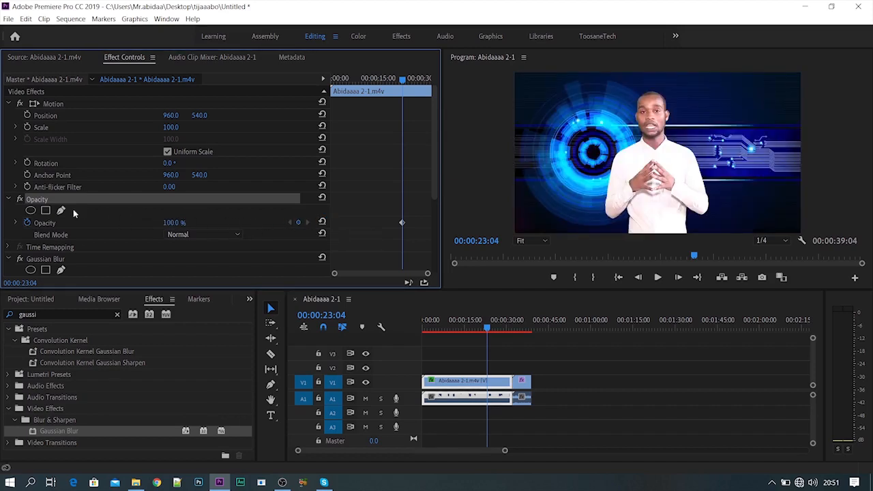
- Collapse the Opacity settings and remove the Gaussian Blur effect from the first V1 clip
left_click(8, 199)
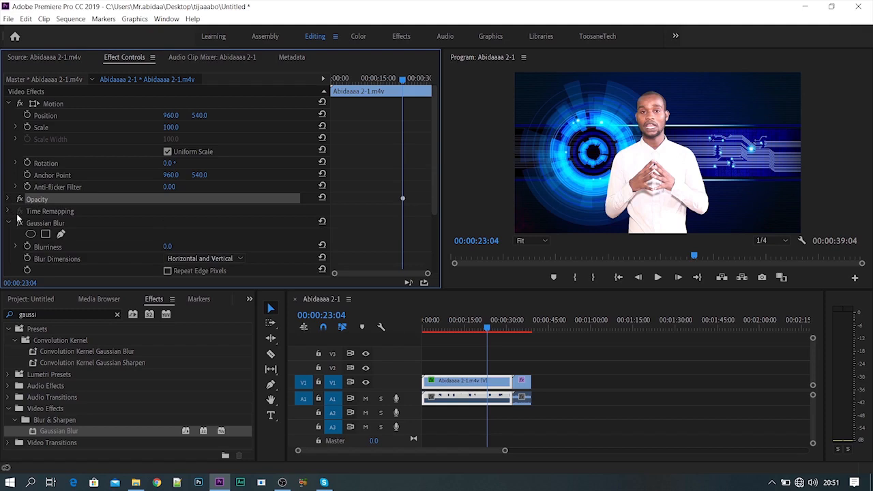
left_click(40, 224)
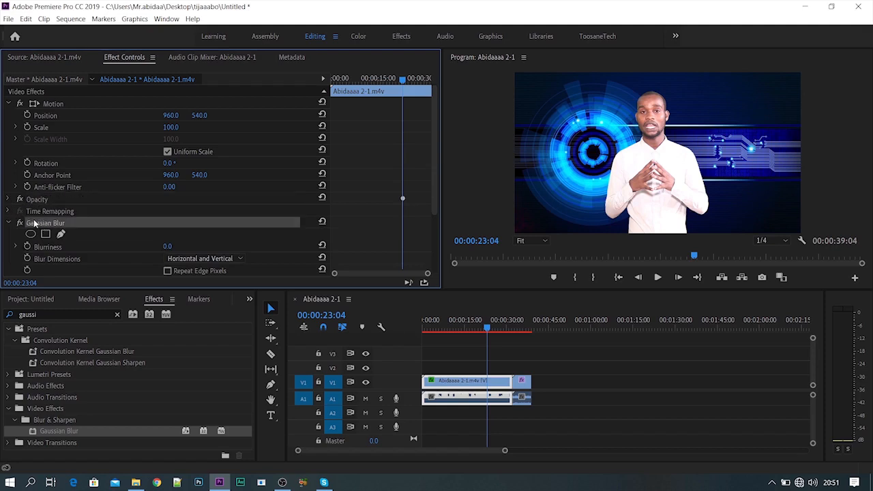
key("Delete")
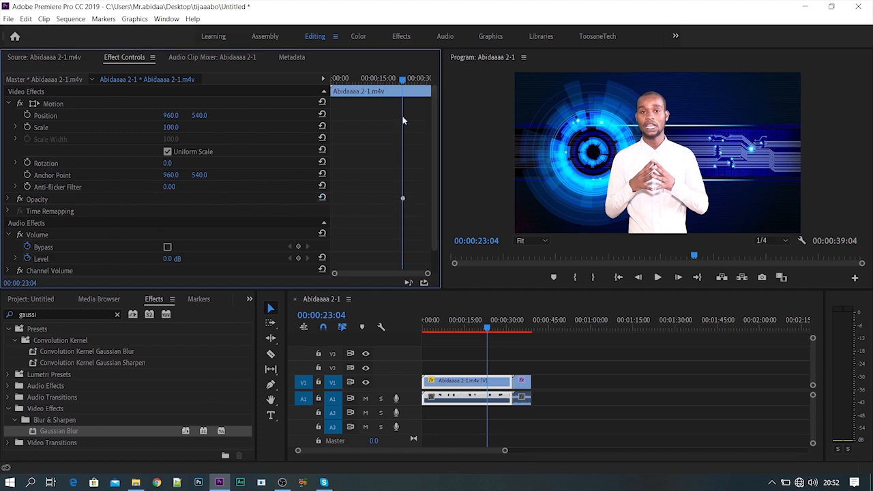
- Keyframe the first clip's Scale at 100 at 00:00:00:14 and at 155 at 00:00:10:19
left_click_drag(403, 79, 317, 90)
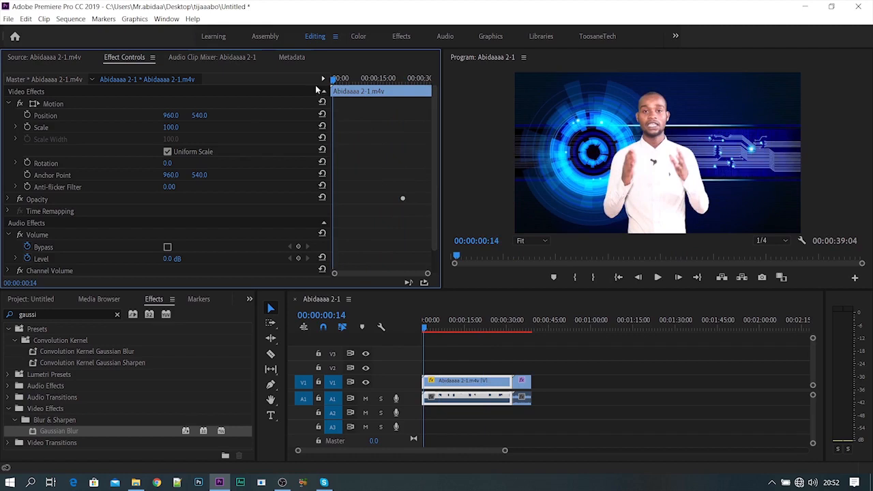
left_click(27, 128)
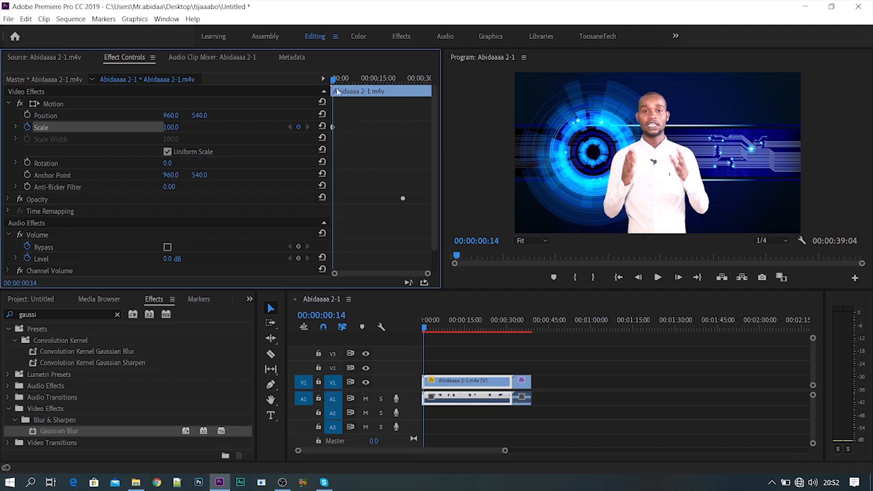
left_click_drag(336, 80, 365, 77)
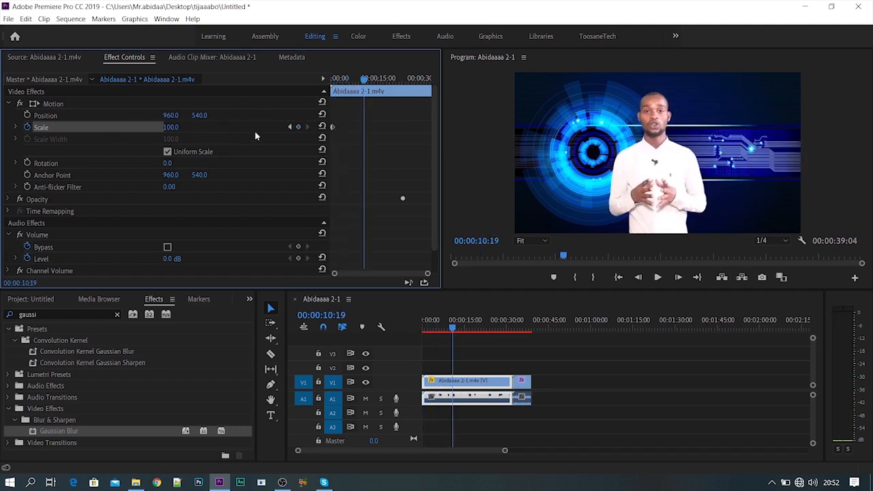
left_click(301, 129)
left_click_drag(170, 128, 207, 127)
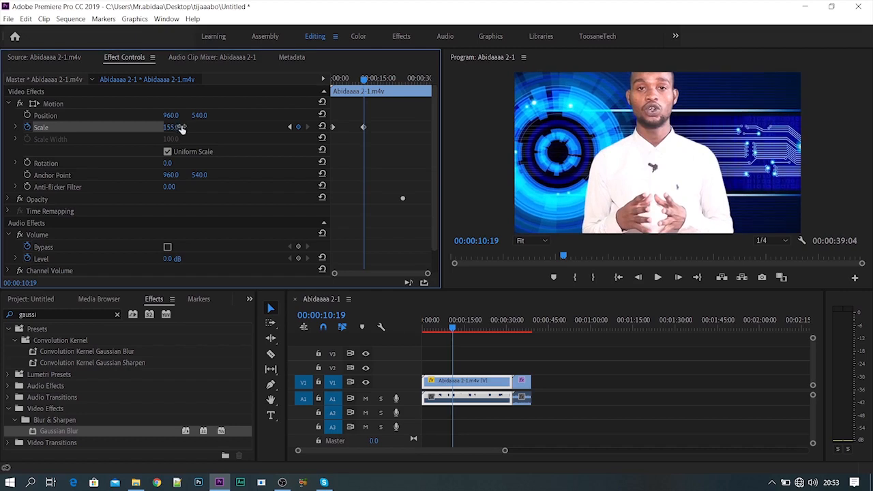
- Play back the sequence from the start to about 00:00:19:11 to review the zoom-in
left_click_drag(367, 80, 332, 80)
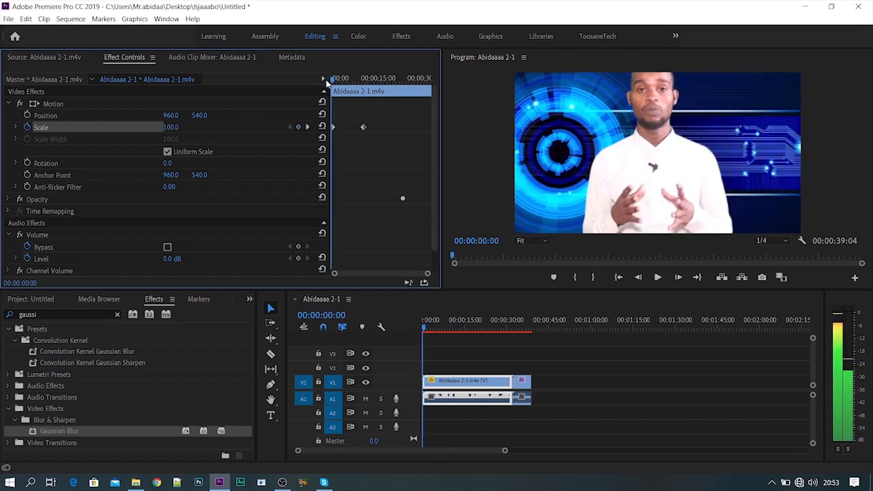
left_click(658, 271)
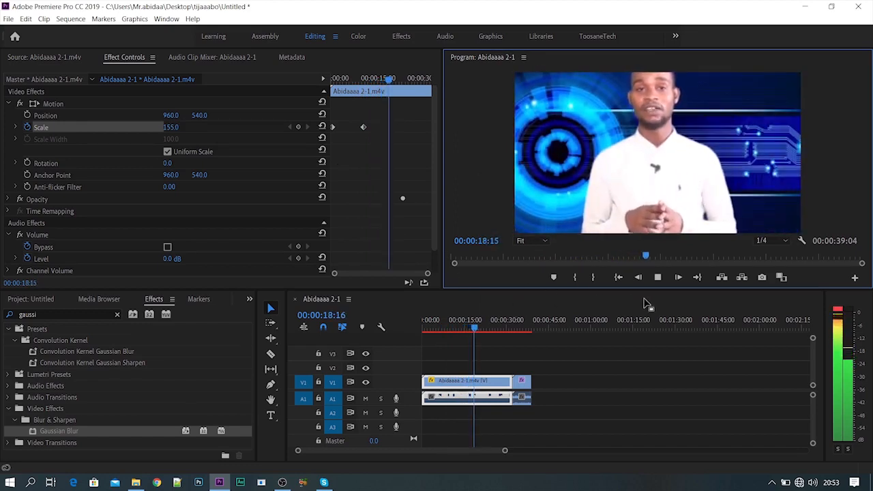
left_click(657, 279)
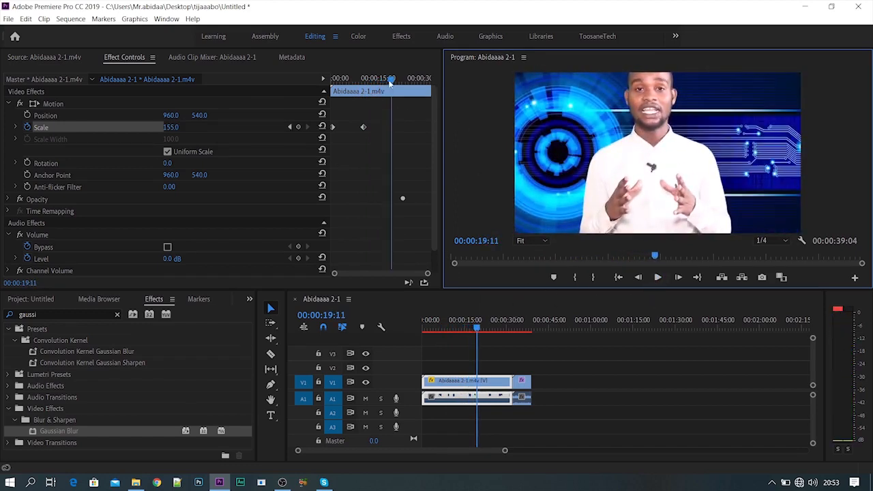
- Add a Scale keyframe holding 155 at 00:00:12:15 and another set to 100 at 00:00:29:10
left_click_drag(390, 80, 369, 94)
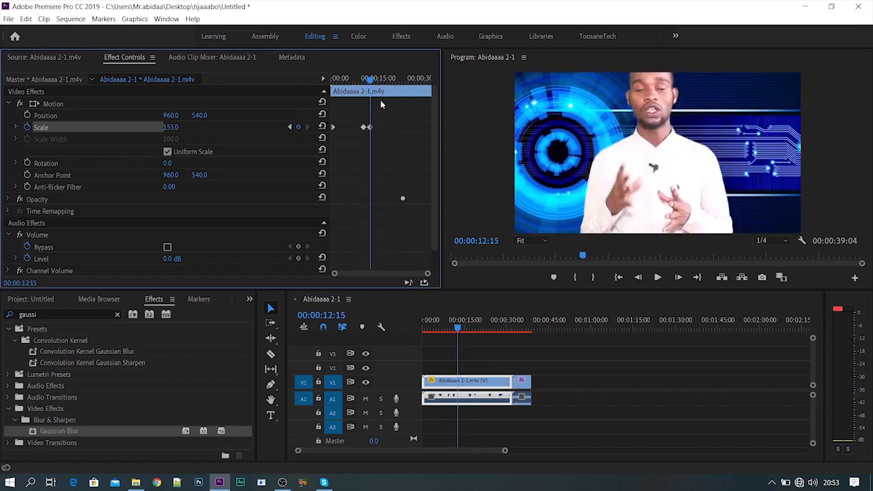
left_click_drag(374, 83, 428, 95)
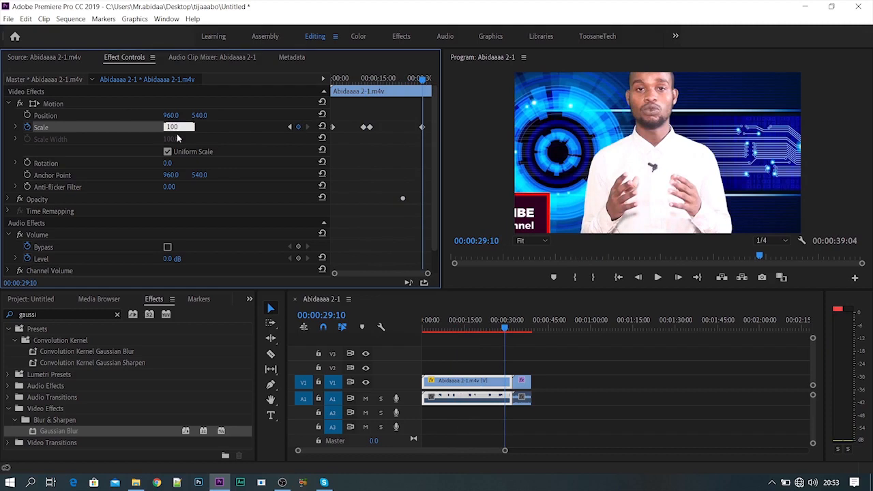
key("Return")
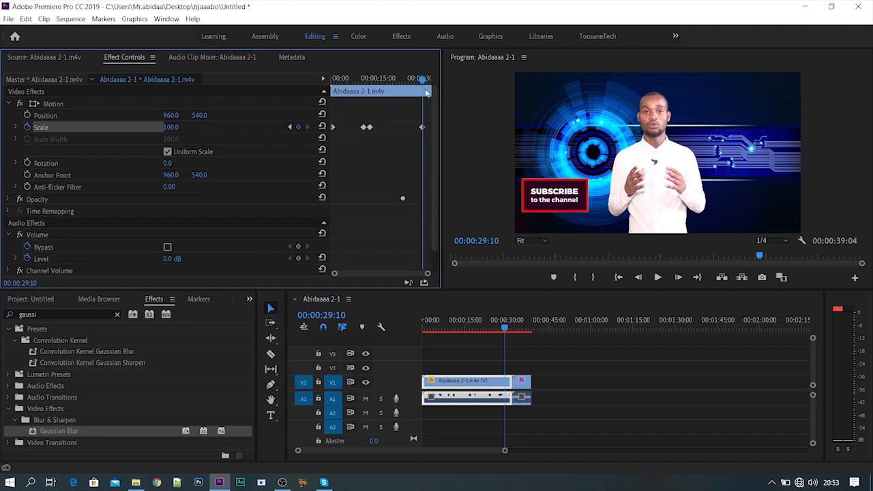
- Play back the sequence from the start to about 00:00:32:04 to review the zoom in and back out
left_click_drag(423, 79, 334, 92)
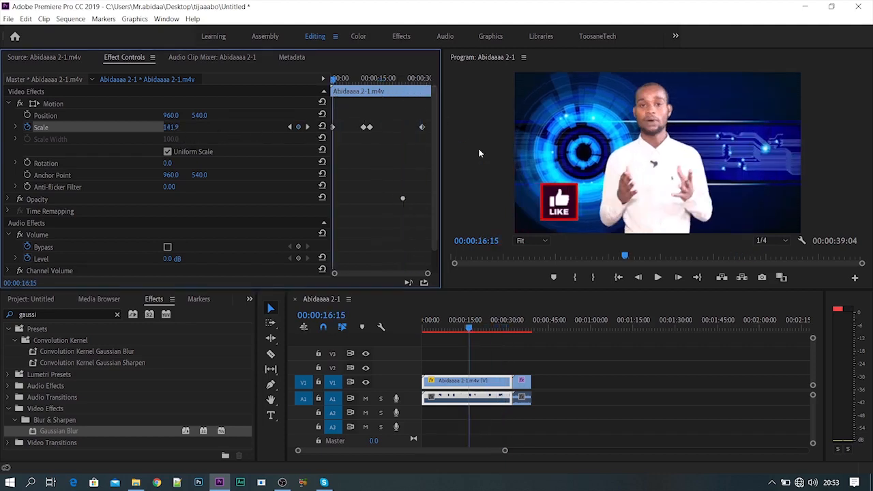
key("Home")
left_click(656, 278)
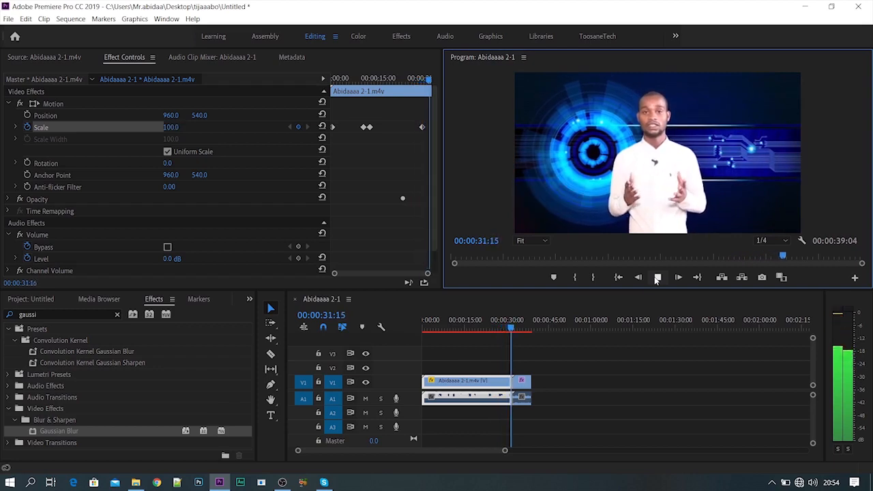
left_click(657, 278)
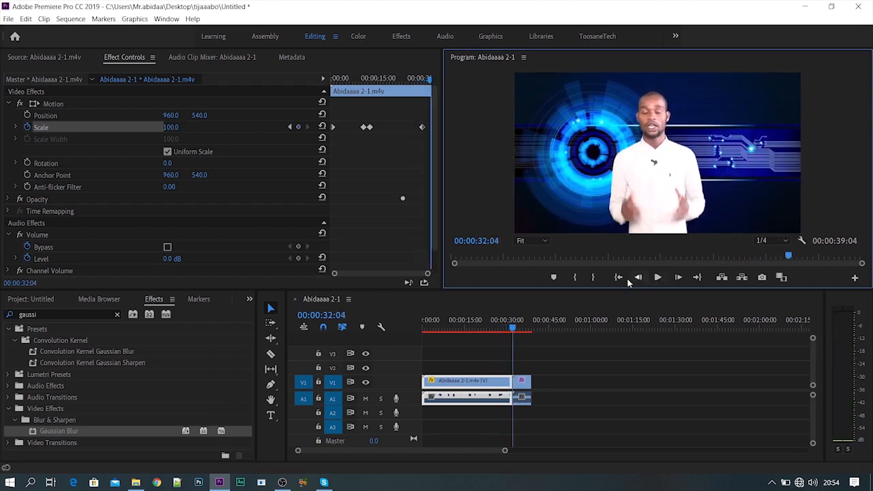